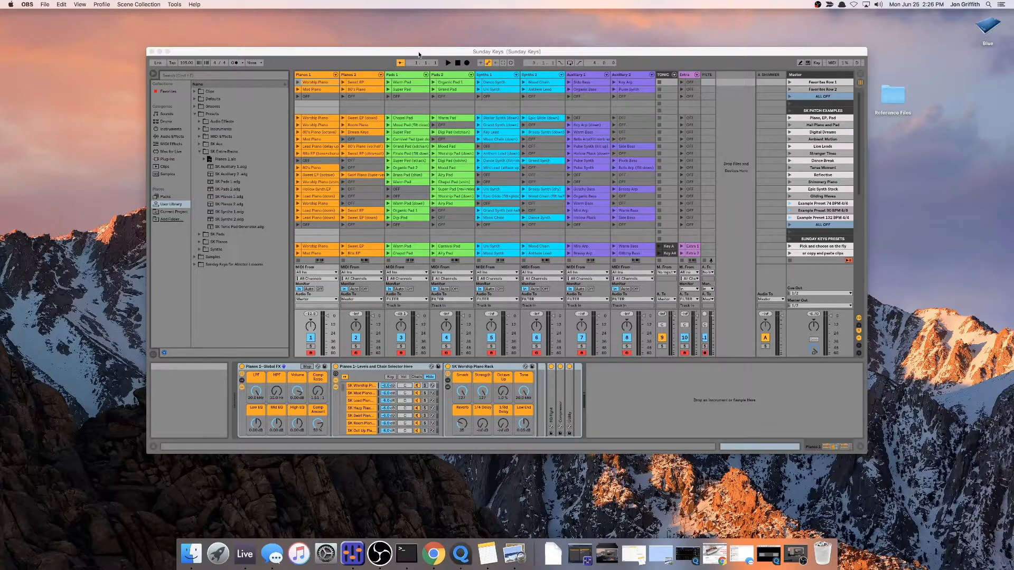
# Move the Sunday Keys window up toward the screen's upper-left and enlarge it to show more of the Session view
pyautogui.moveTo(418, 54); pyautogui.dragTo(388, 48)
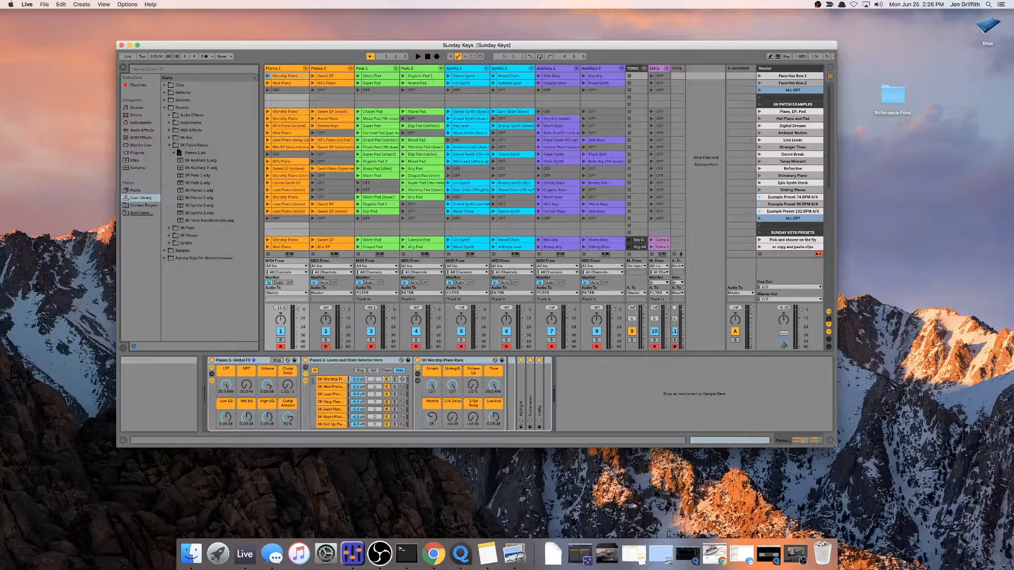
pyautogui.moveTo(836, 451); pyautogui.dragTo(917, 525)
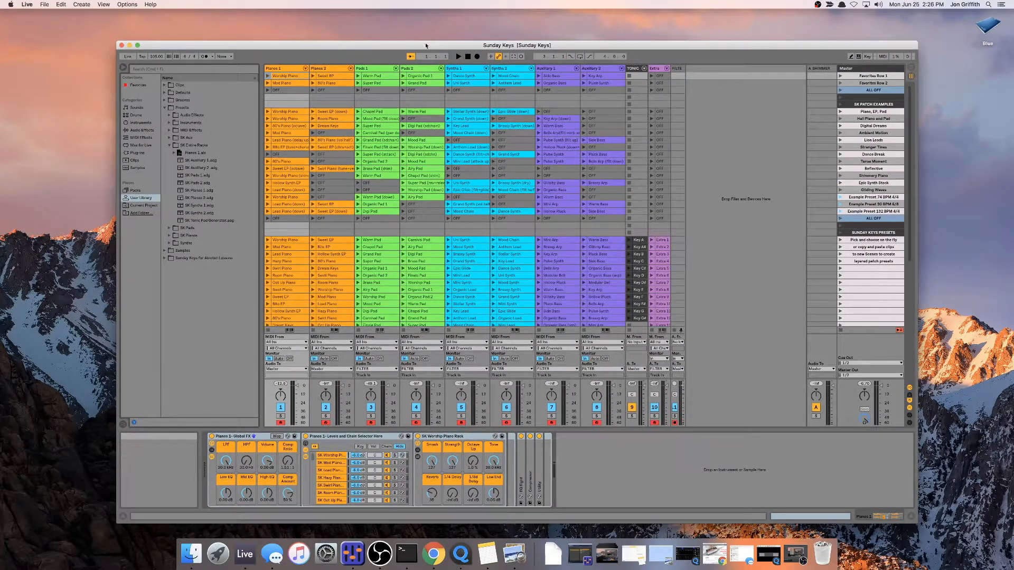
pyautogui.moveTo(425, 45); pyautogui.dragTo(415, 30)
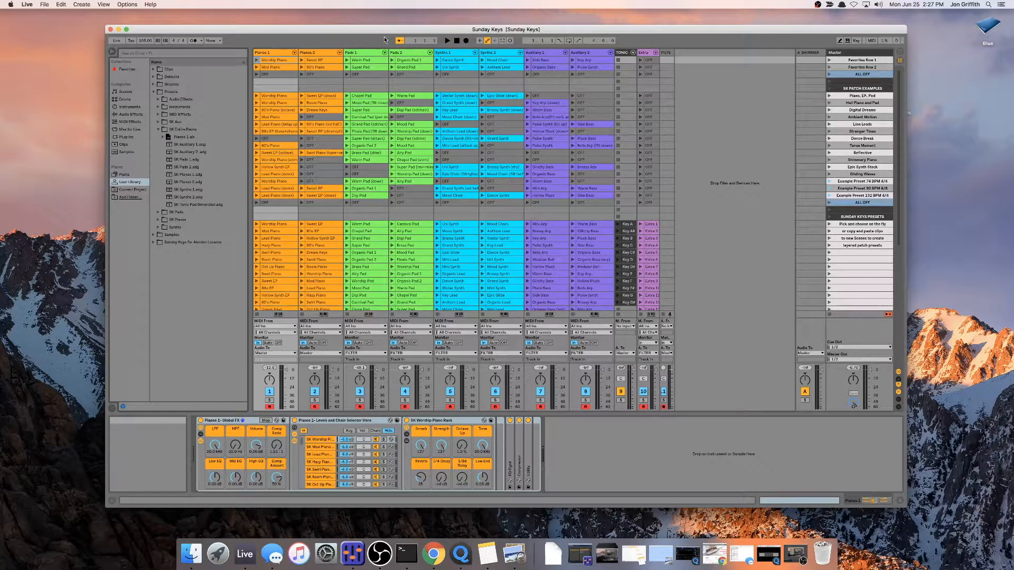
# Group all tracks from Pianos 1 through FILTER into one group track
pyautogui.click(274, 54)
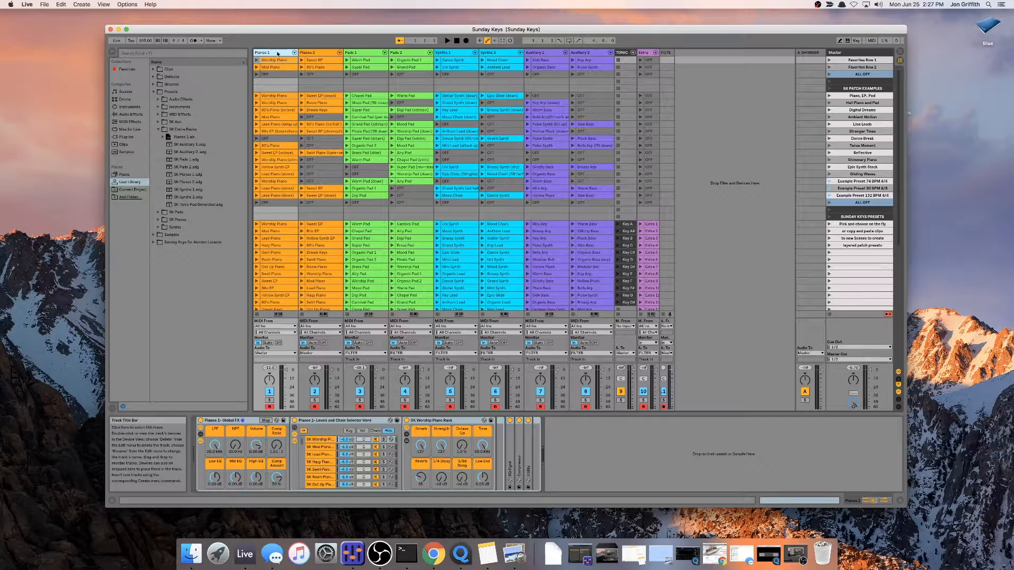
pyautogui.click(668, 53)
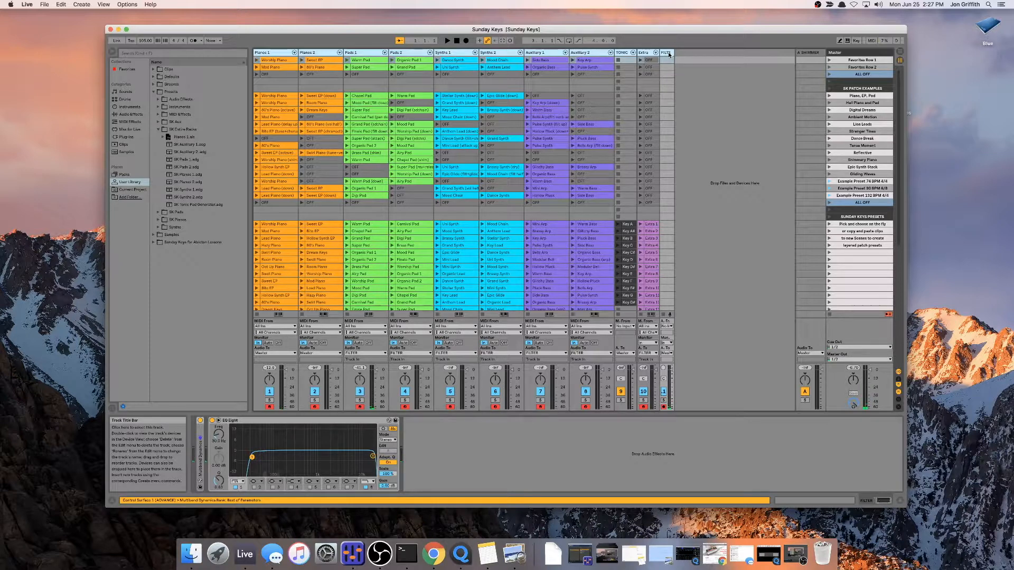
pyautogui.press('super+g')
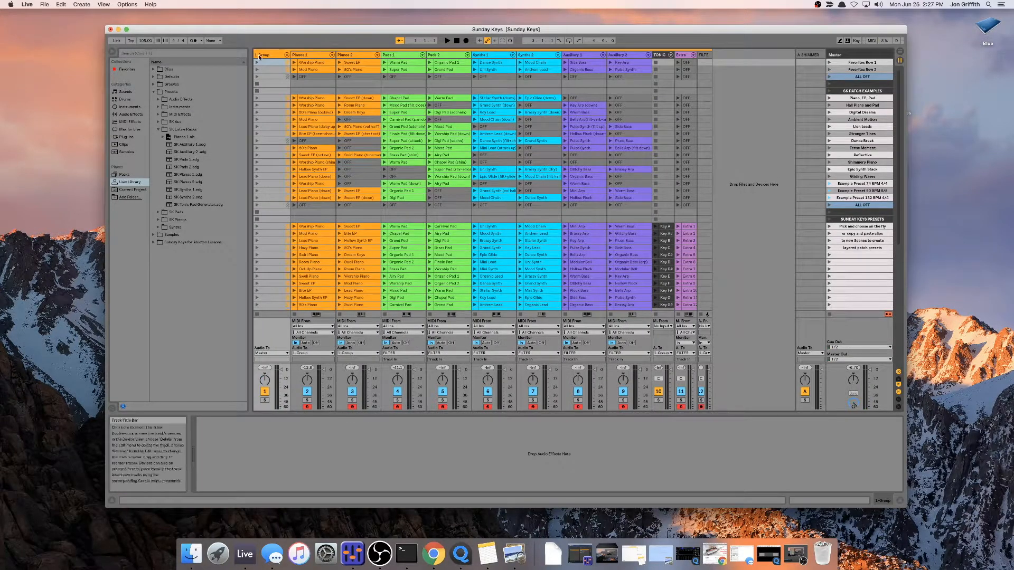
# Rename the new group track to SK Sounds and fold it to hide its tracks
pyautogui.click(260, 55)
pyautogui.press('super+r')
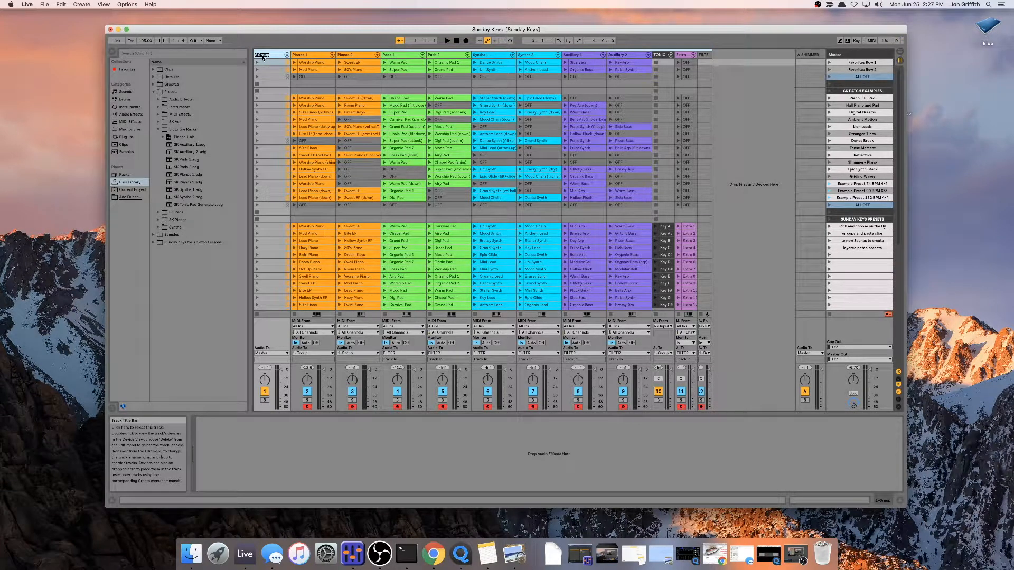
pyautogui.write('Sun')
pyautogui.press('Return')
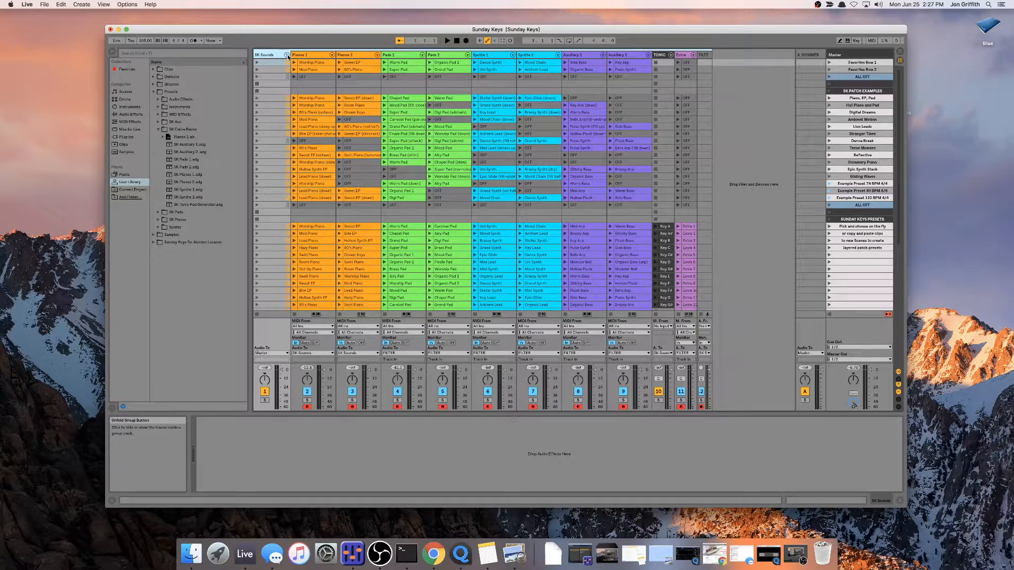
pyautogui.click(287, 55)
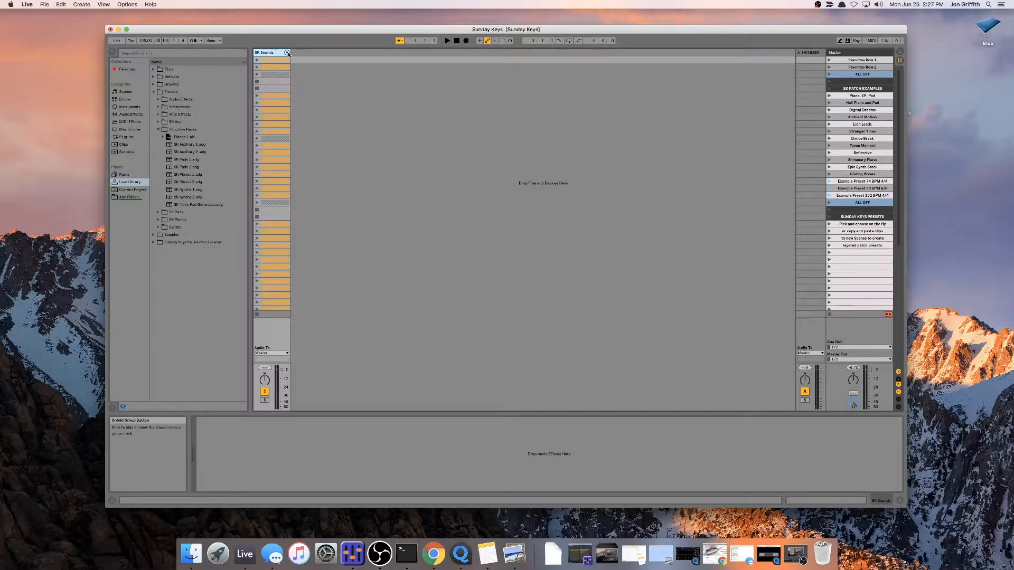
# Look over the SHIMMER return track's devices and the tracks inside the SK Sounds group, leaving the group folded
pyautogui.click(817, 52)
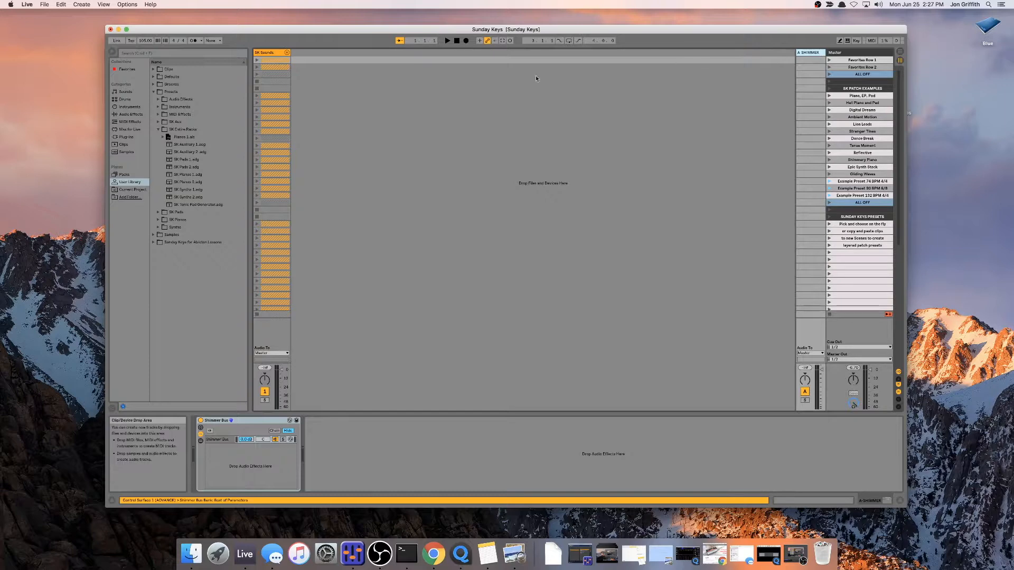
pyautogui.click(277, 52)
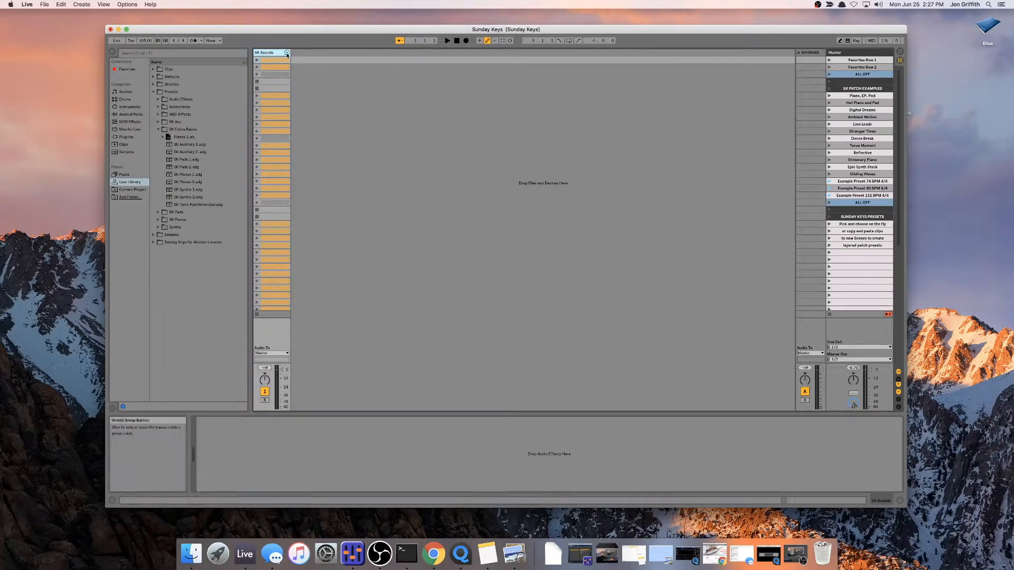
pyautogui.click(286, 53)
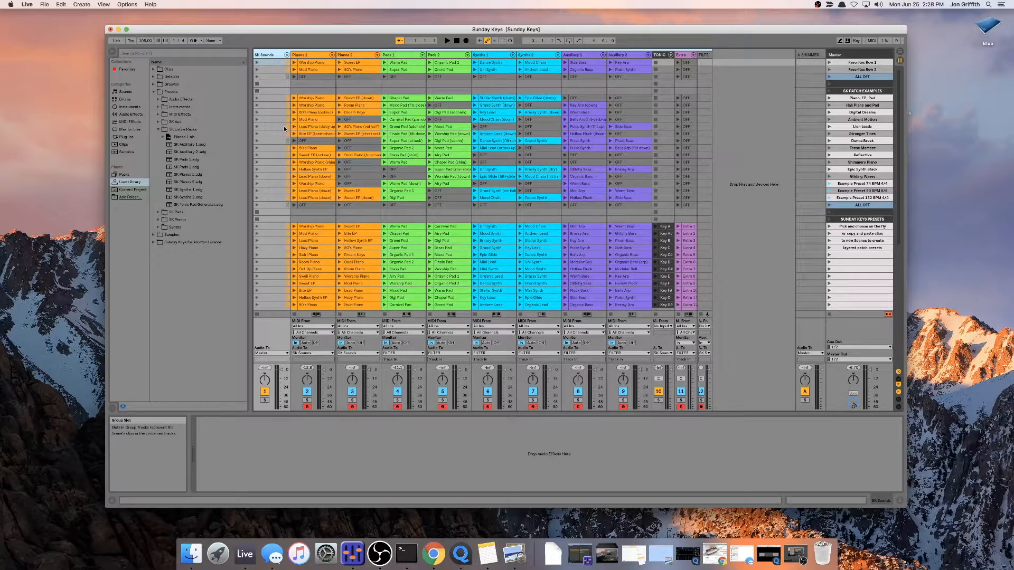
pyautogui.click(287, 54)
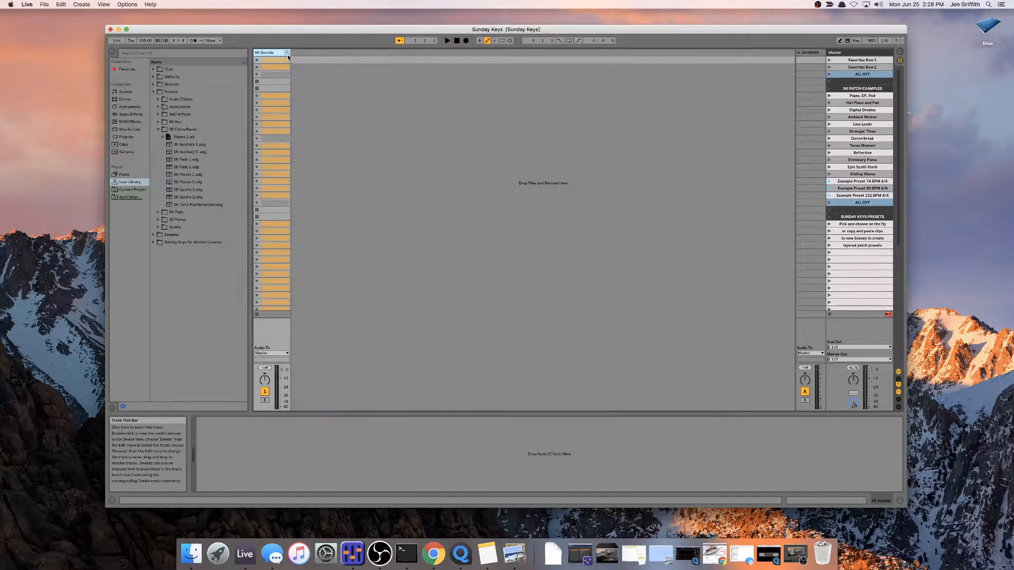
# Insert two new MIDI tracks after the SK Sounds group
pyautogui.rightClick(330, 84)
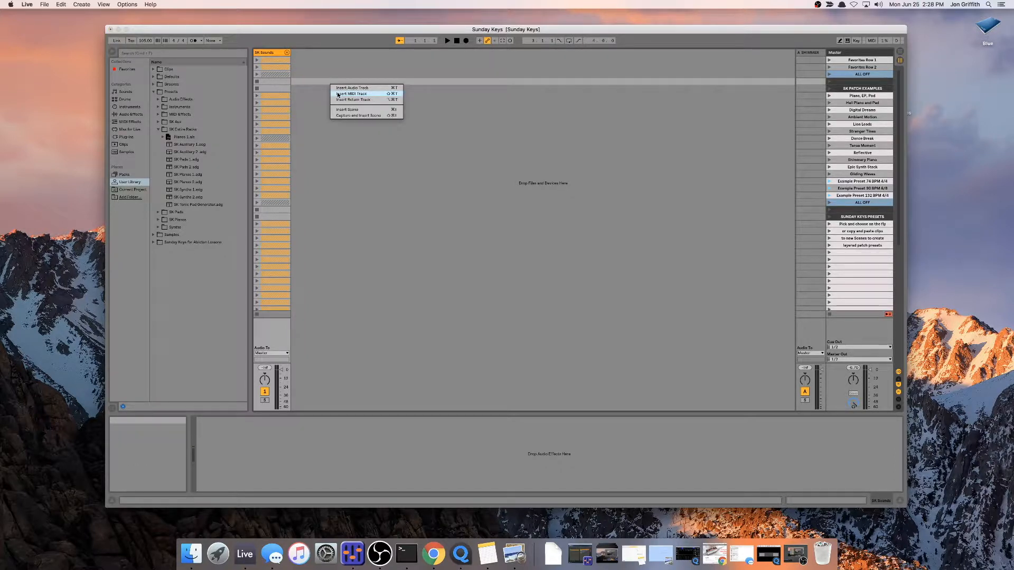
pyautogui.click(338, 94)
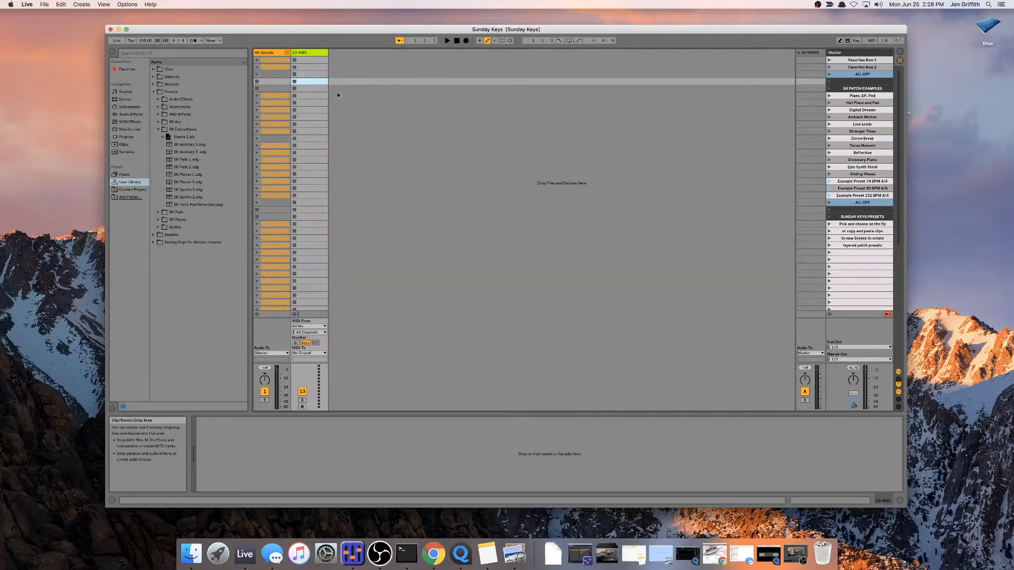
pyautogui.press('super+shift+t')
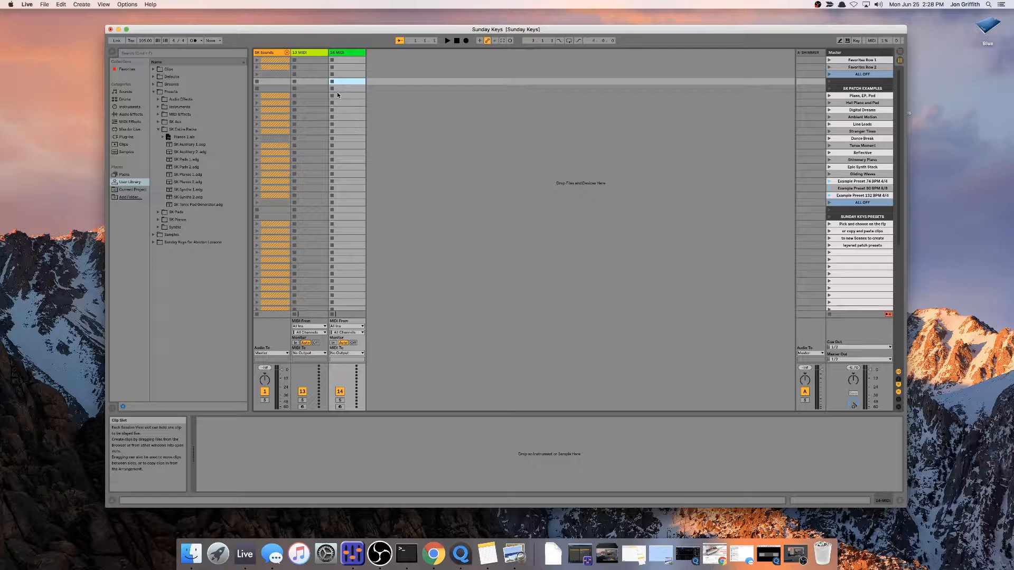
# Rename the two new MIDI tracks Yamaha CP33 and KORG ADV 61
pyautogui.click(311, 54)
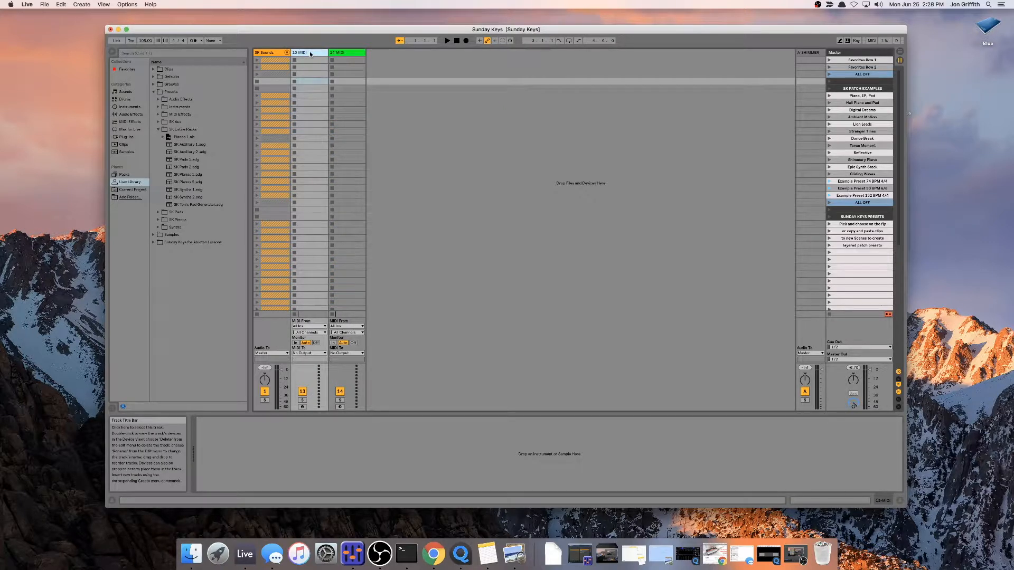
pyautogui.press('super+r')
pyautogui.write('Yamaha CP33')
pyautogui.press('Tab')
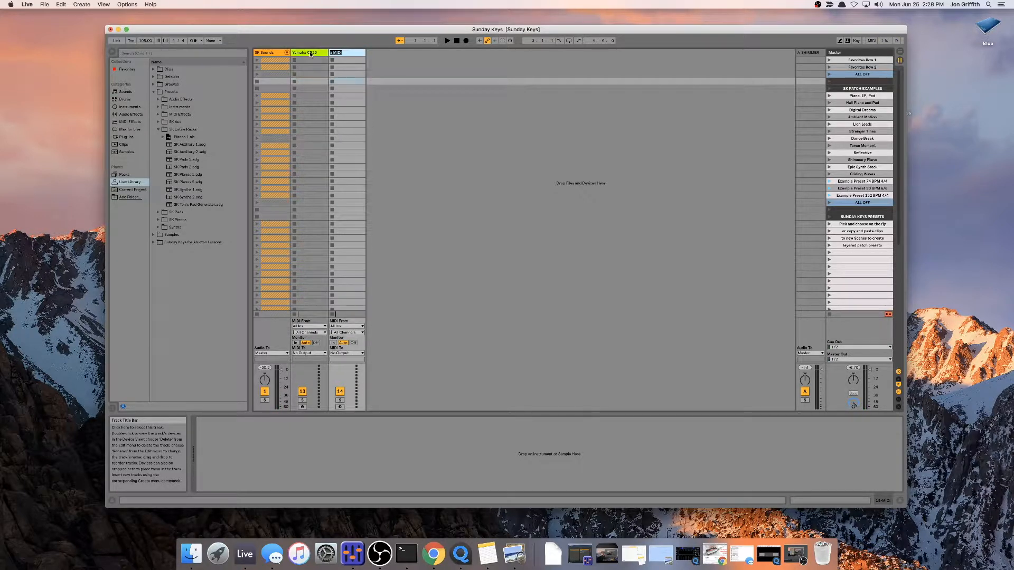
pyautogui.write('KORG ADV 61')
pyautogui.press('Return')
# Color both the Yamaha CP33 and KORG ADV 61 tracks white
pyautogui.click(341, 53)
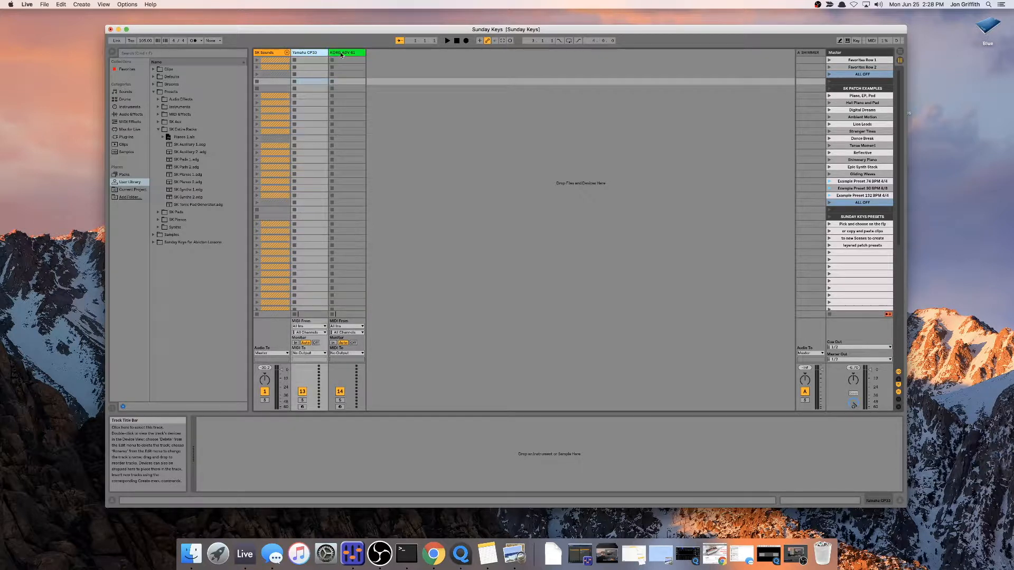
pyautogui.rightClick(340, 54)
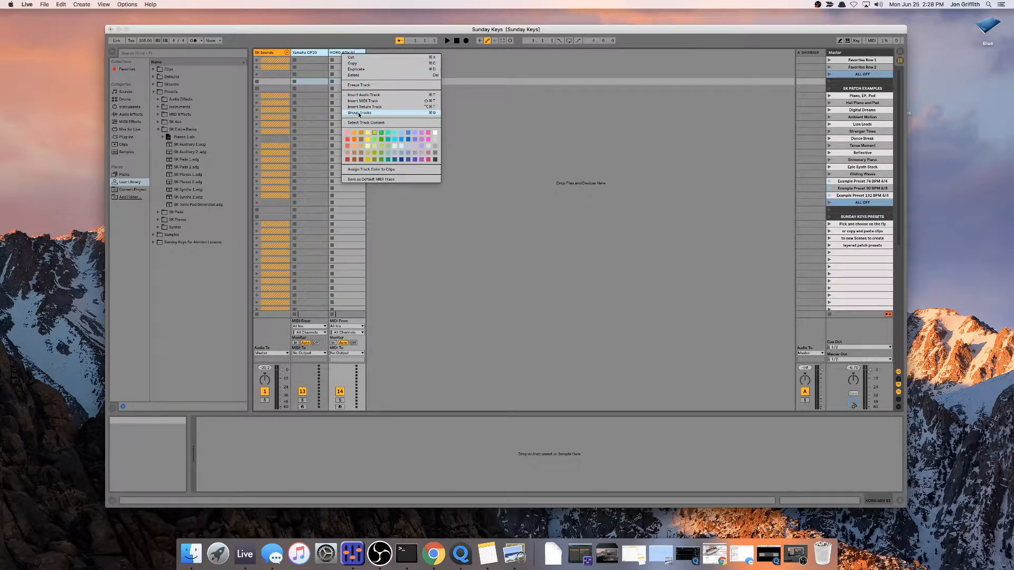
pyautogui.click(434, 135)
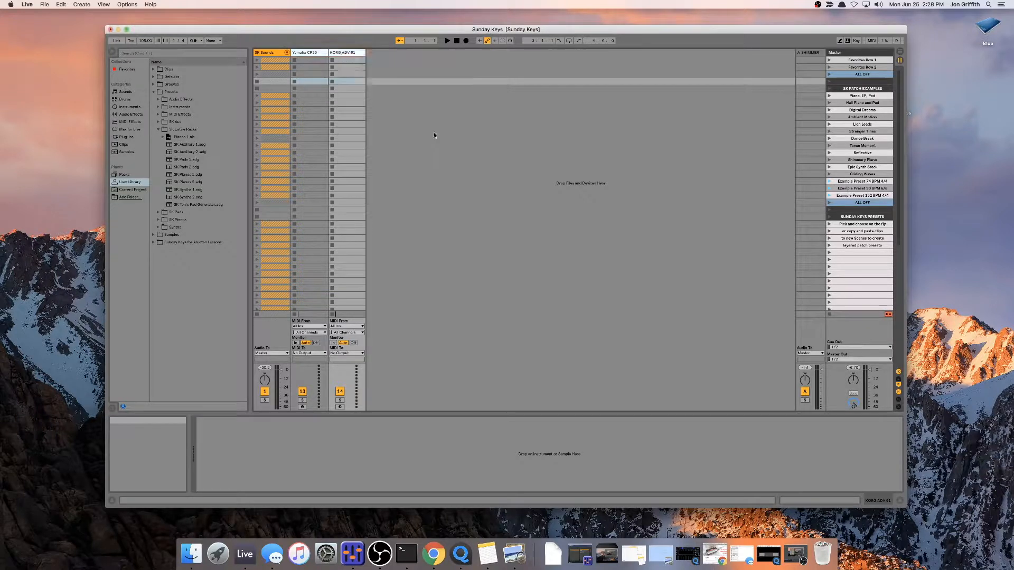
pyautogui.click(308, 53)
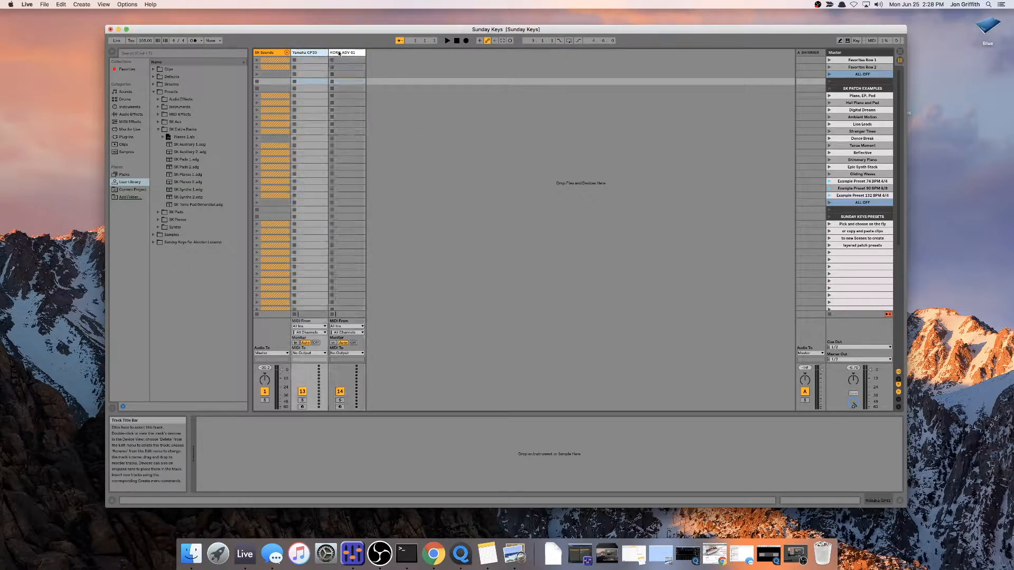
pyautogui.click(343, 53)
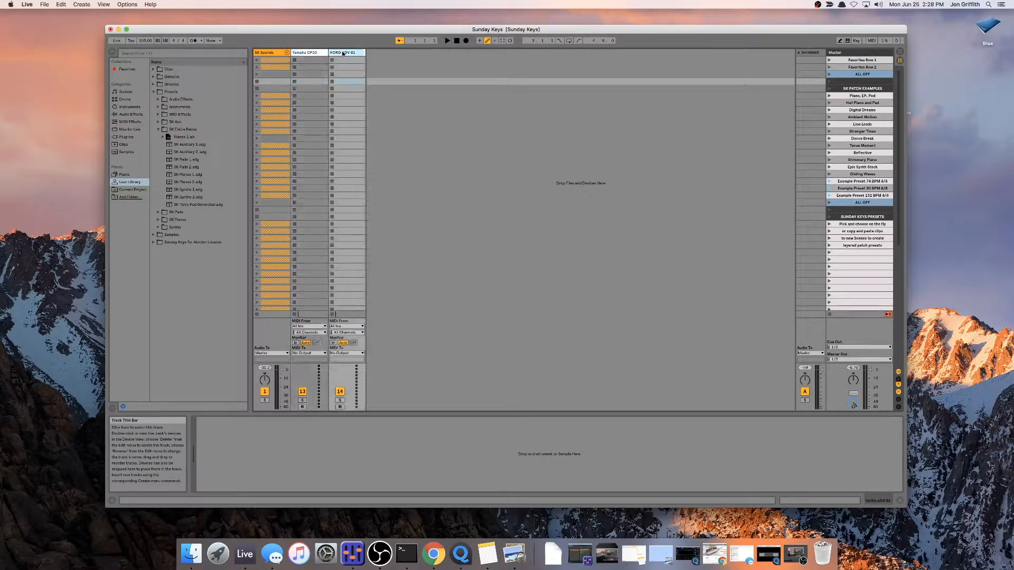
# Insert another MIDI track and move it in front of the Yamaha CP33 track
pyautogui.click(312, 54)
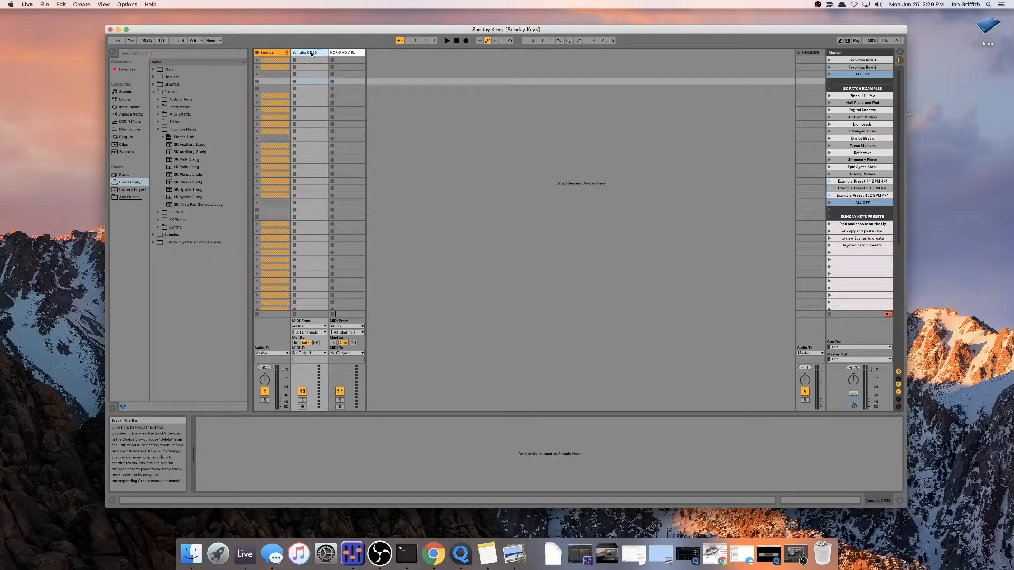
pyautogui.rightClick(312, 53)
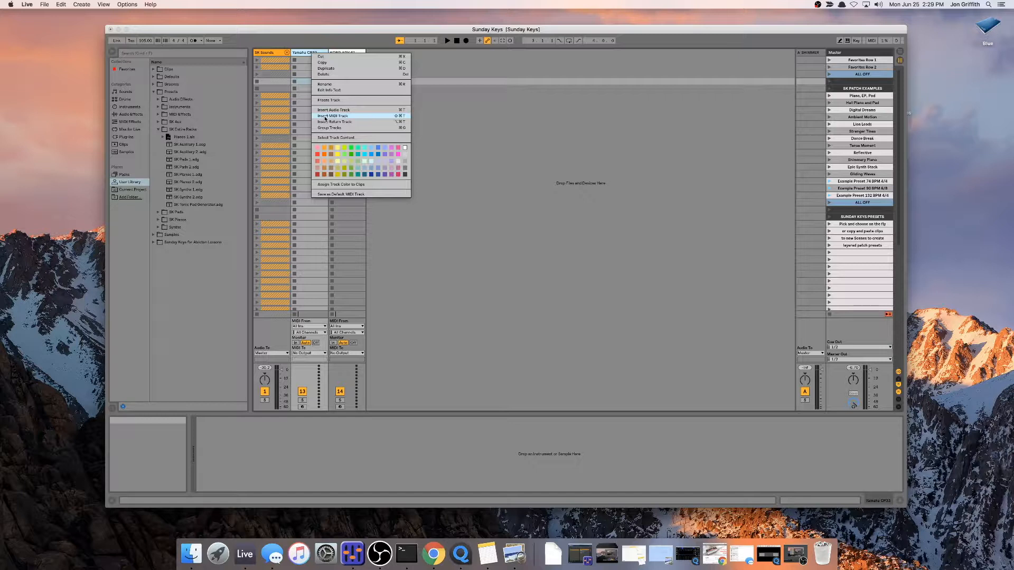
pyautogui.click(325, 116)
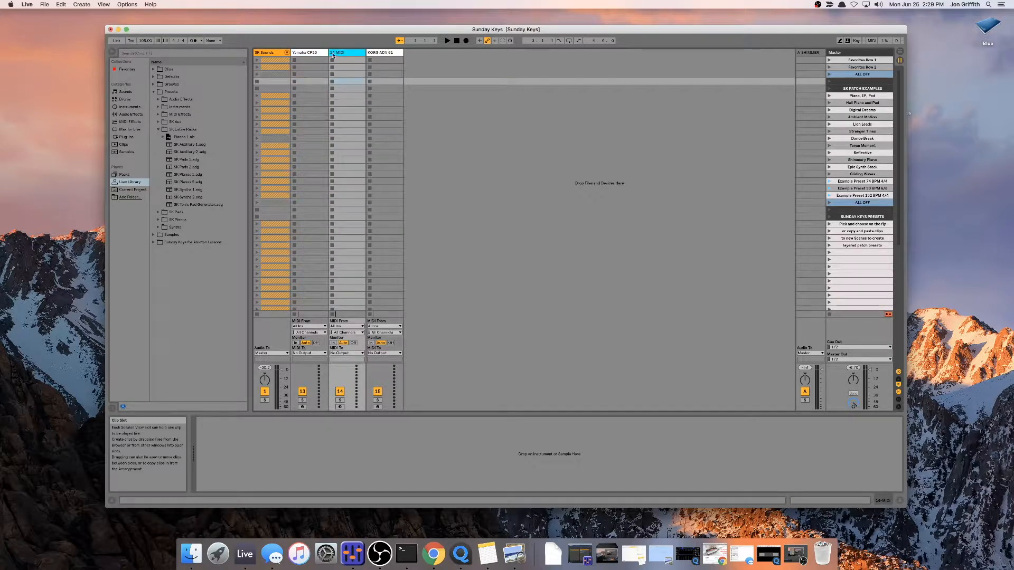
pyautogui.moveTo(340, 53); pyautogui.dragTo(309, 53)
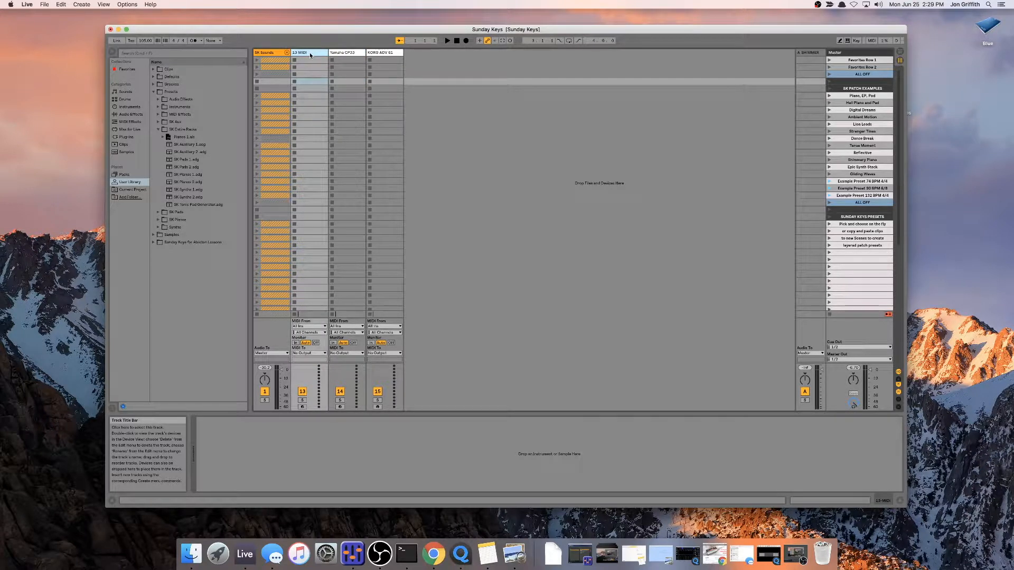
# Rename the newly inserted MIDI track to Keyboards
pyautogui.press('super+r')
pyautogui.write('Key')
pyautogui.press('Return')
# Group the Keyboards, Yamaha CP33 and KORG ADV 61 tracks, and color the group and the Keyboards track white
pyautogui.click(372, 53)
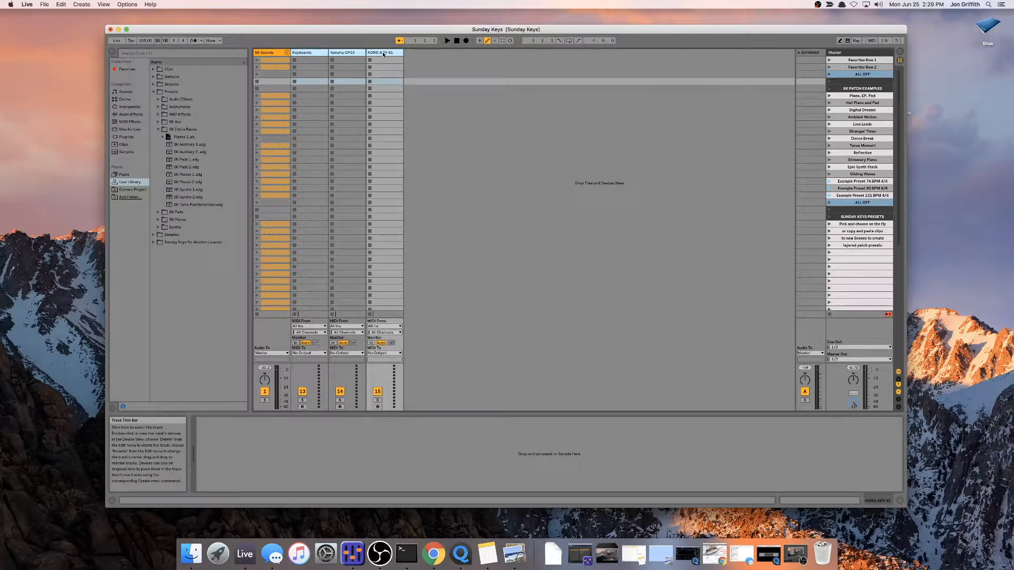
pyautogui.press('super+g')
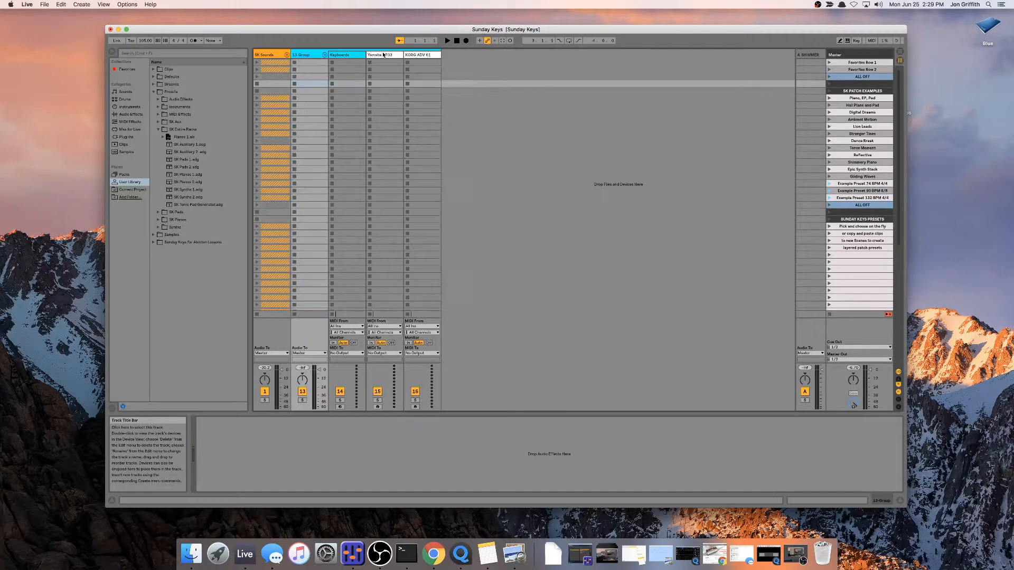
pyautogui.rightClick(316, 57)
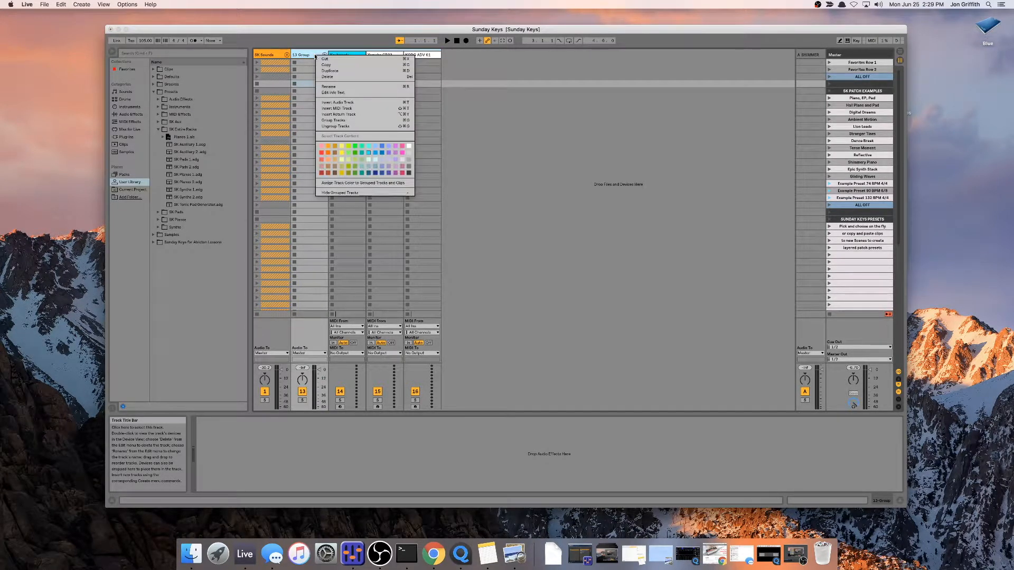
pyautogui.click(408, 148)
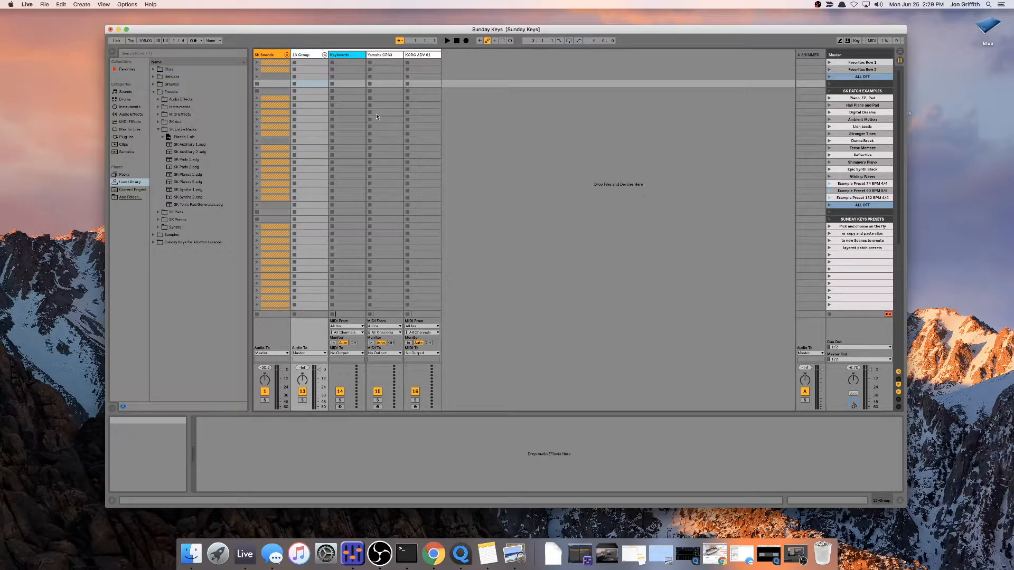
pyautogui.rightClick(347, 55)
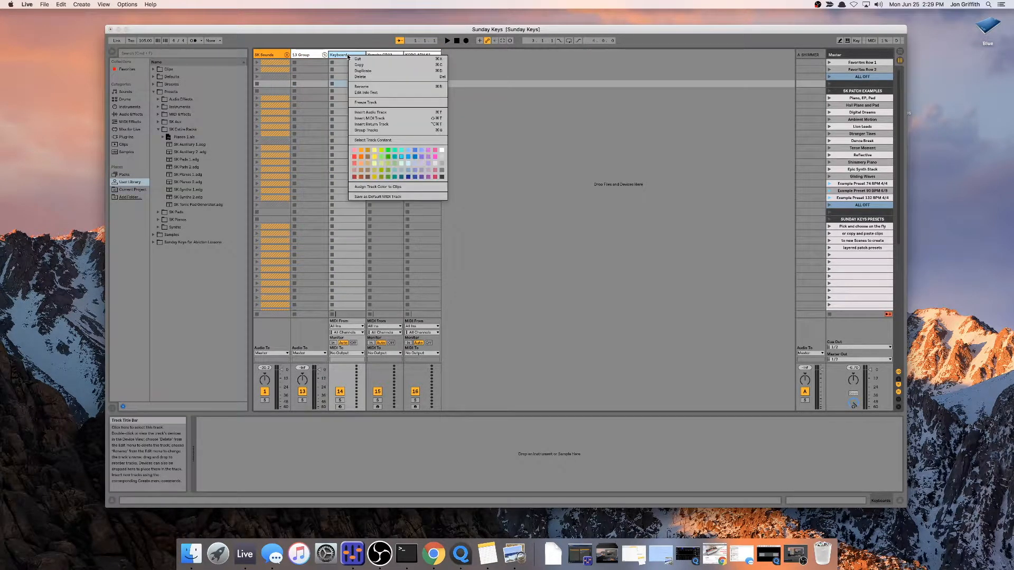
pyautogui.click(441, 151)
# Rename the group track holding the keyboard tracks to MIDI Input
pyautogui.click(307, 56)
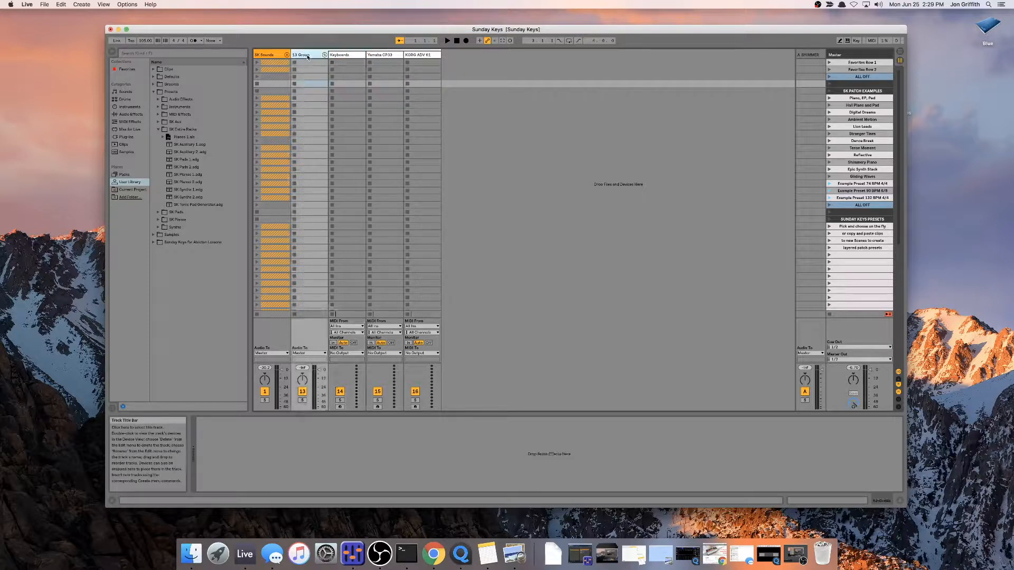
pyautogui.press('super+r')
pyautogui.write('M')
pyautogui.press('BackSpace')
pyautogui.press('BackSpace')
pyautogui.press('BackSpace')
pyautogui.write('MIDI')
pyautogui.press('Return')
# Unfold the SK Sounds group to examine its tracks' MIDI input routing, and fold it again
pyautogui.click(286, 55)
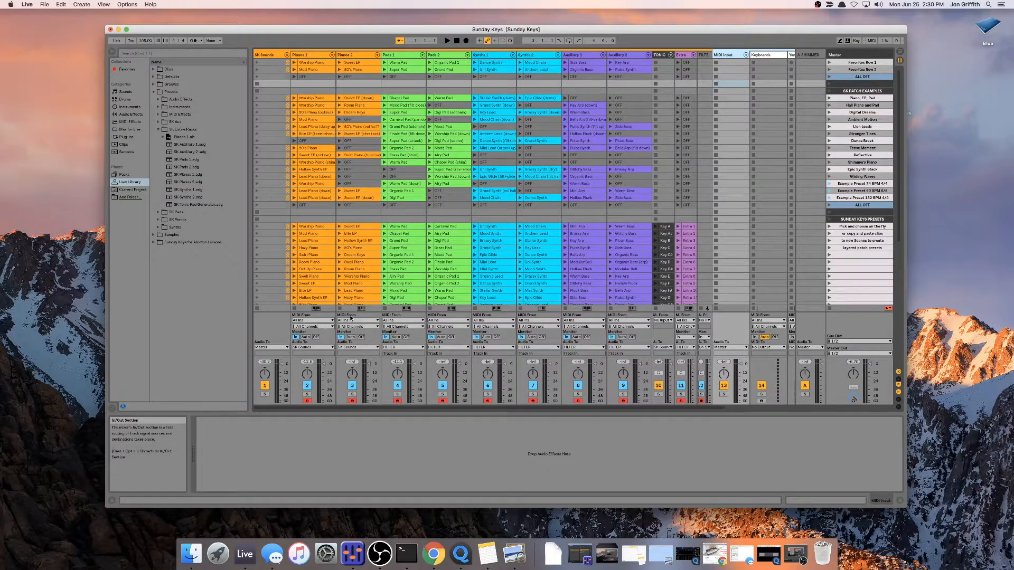
pyautogui.click(287, 55)
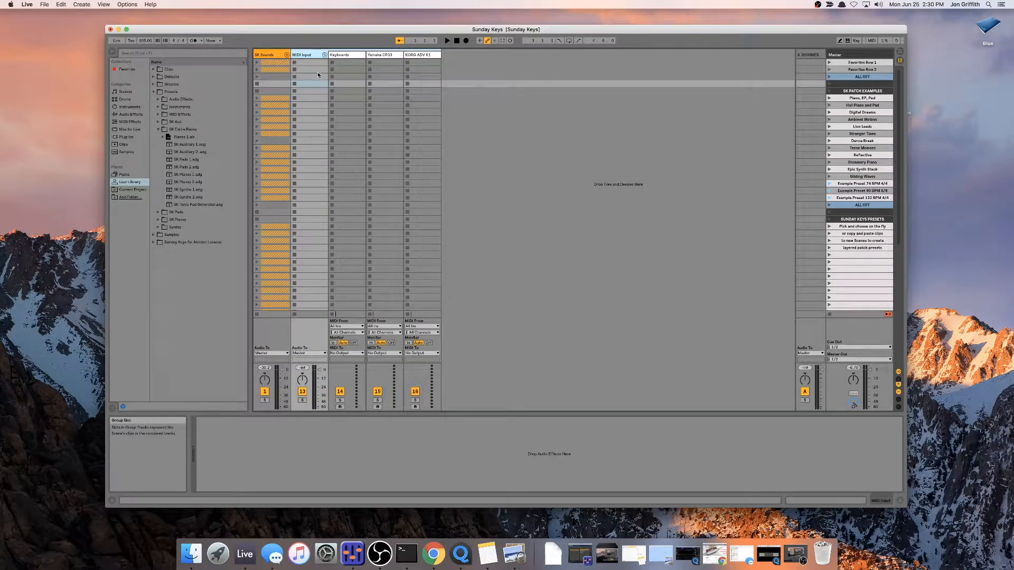
# Open the Link/MIDI preferences and set the second control surface to MackieControl
pyautogui.click(431, 55)
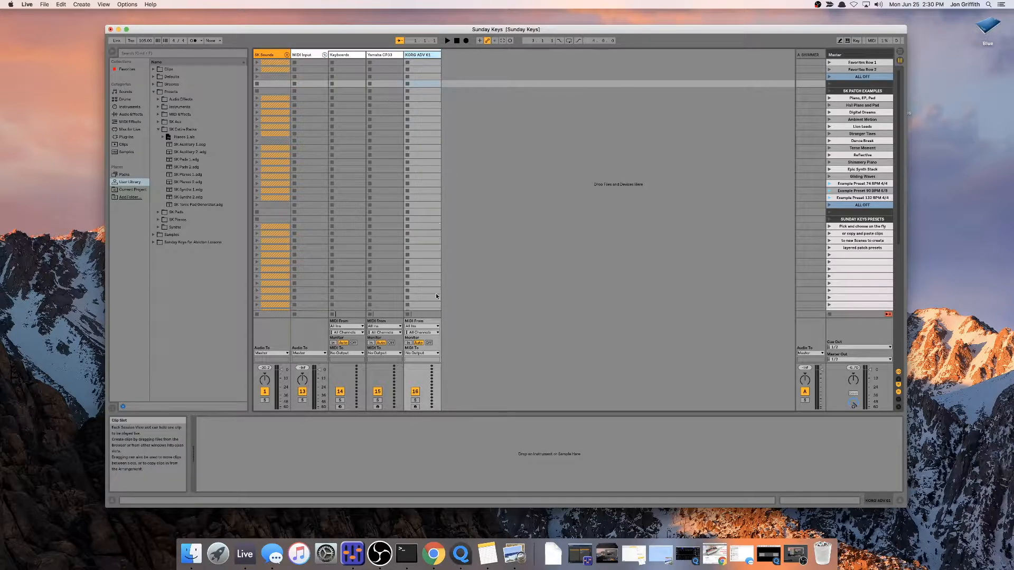
pyautogui.click(27, 4)
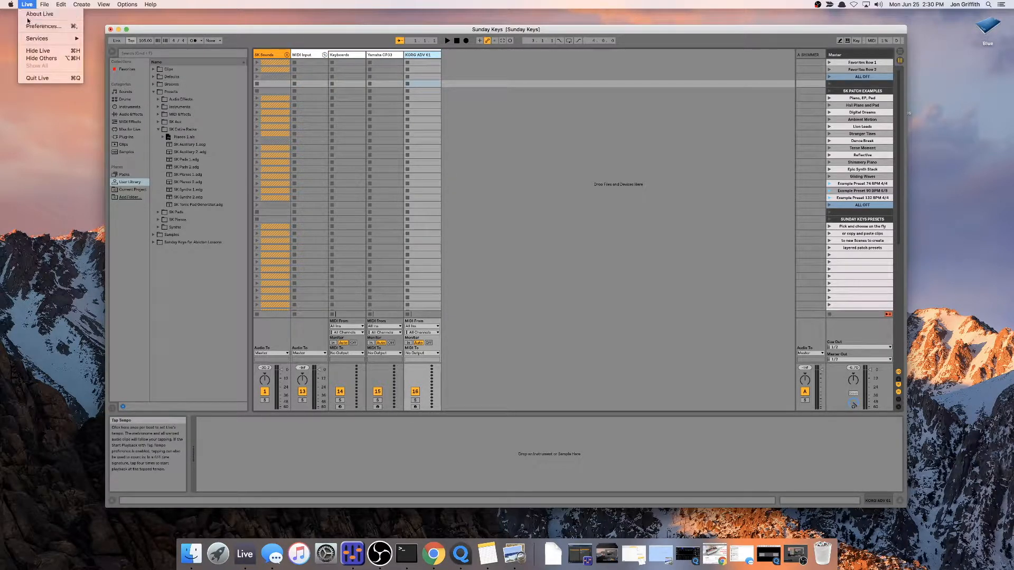
pyautogui.click(30, 26)
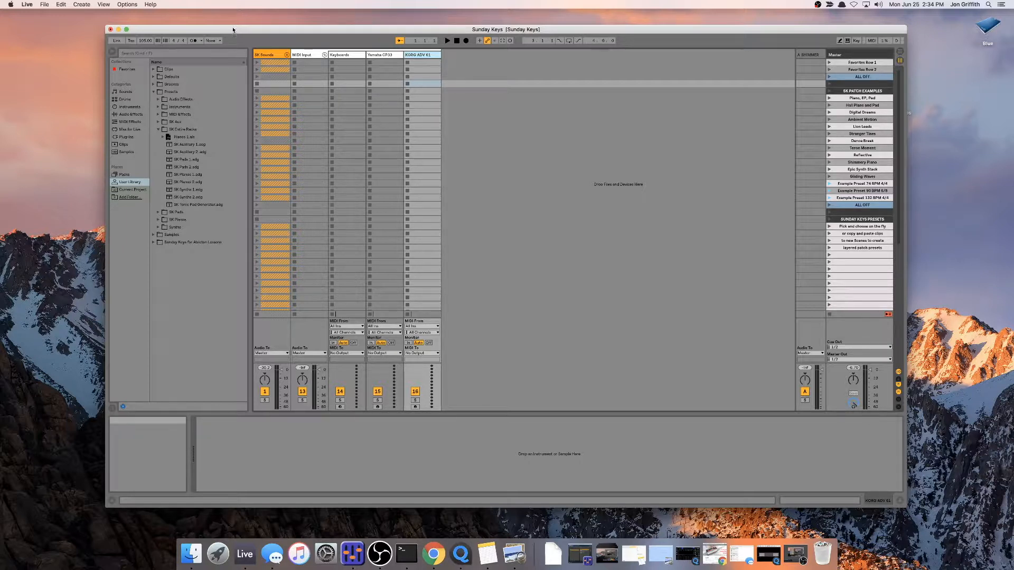
pyautogui.click(27, 4)
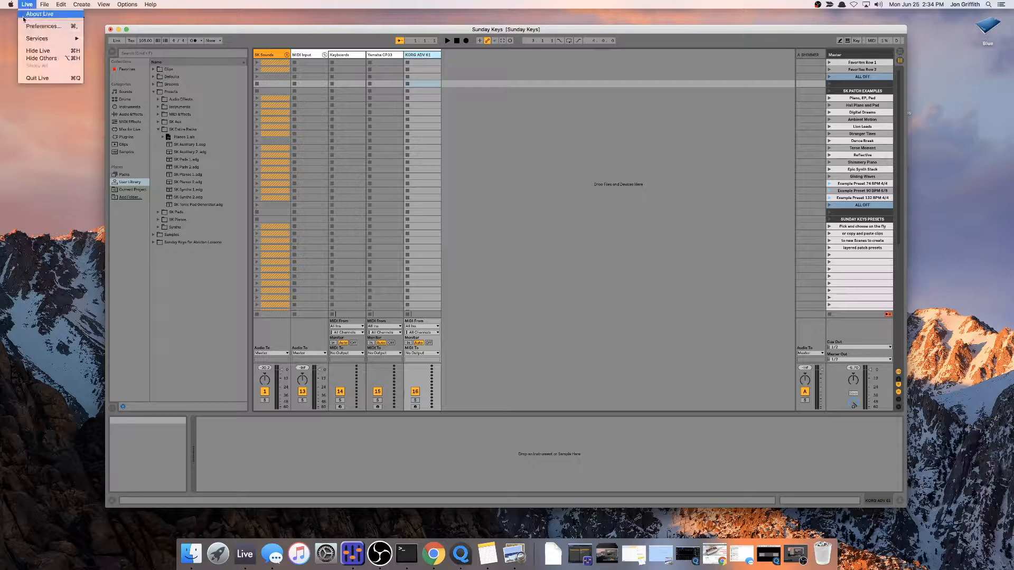
pyautogui.click(27, 29)
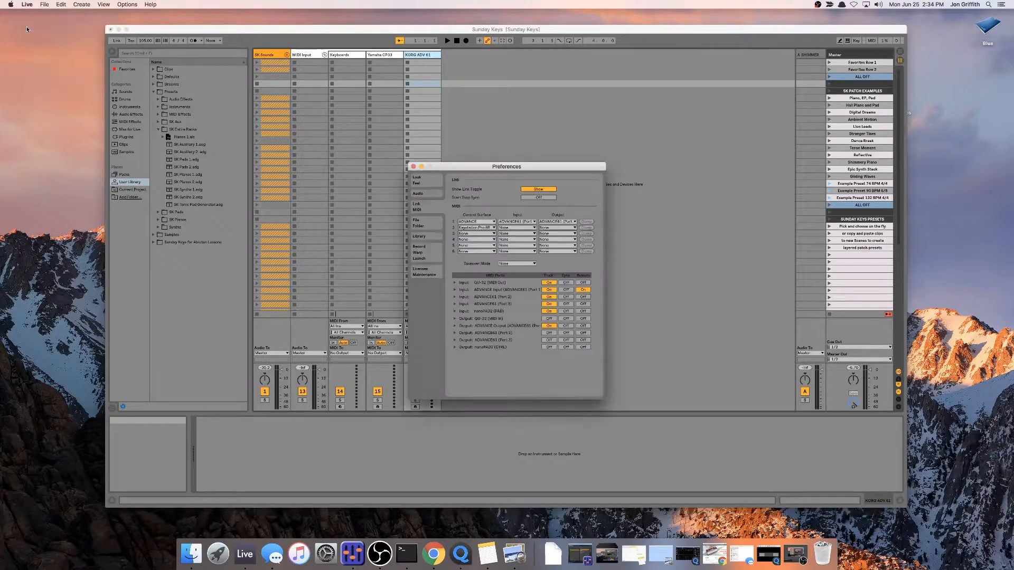
pyautogui.click(468, 229)
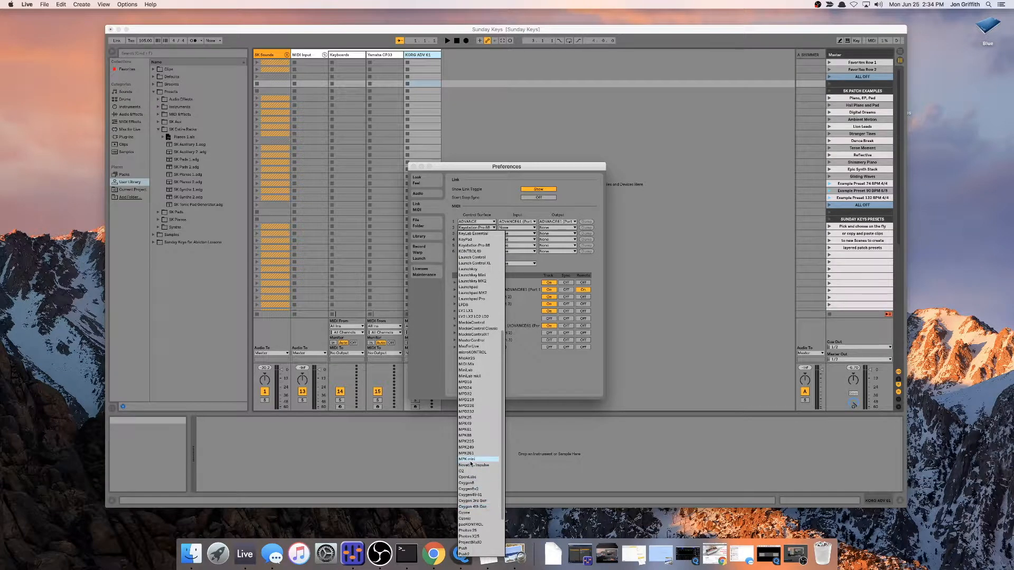
pyautogui.click(475, 323)
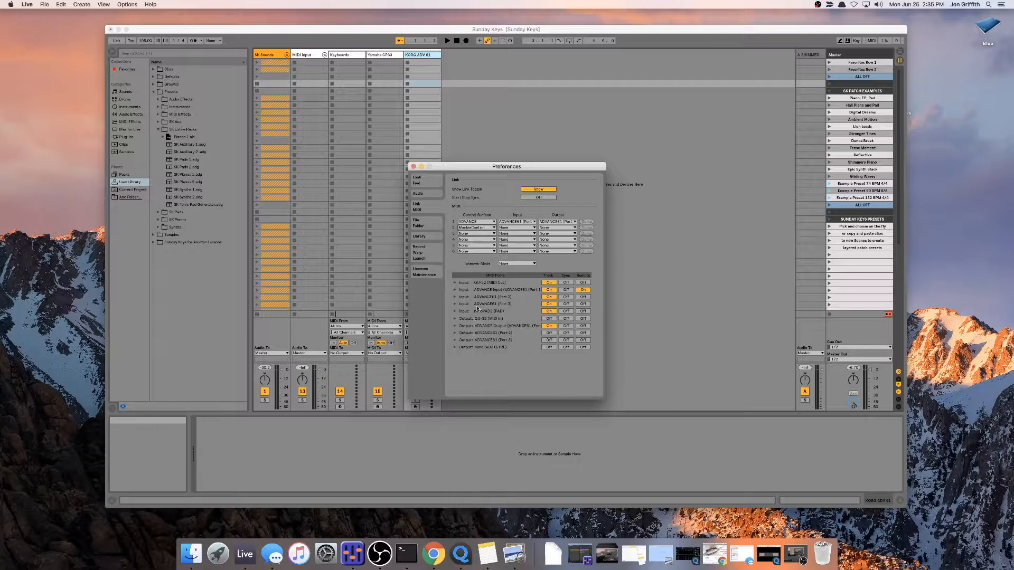
# Assign nanoPAD2 (PAD) as the MackieControl surface's input, enable Remote for that MIDI input port, and close the preferences
pyautogui.click(513, 230)
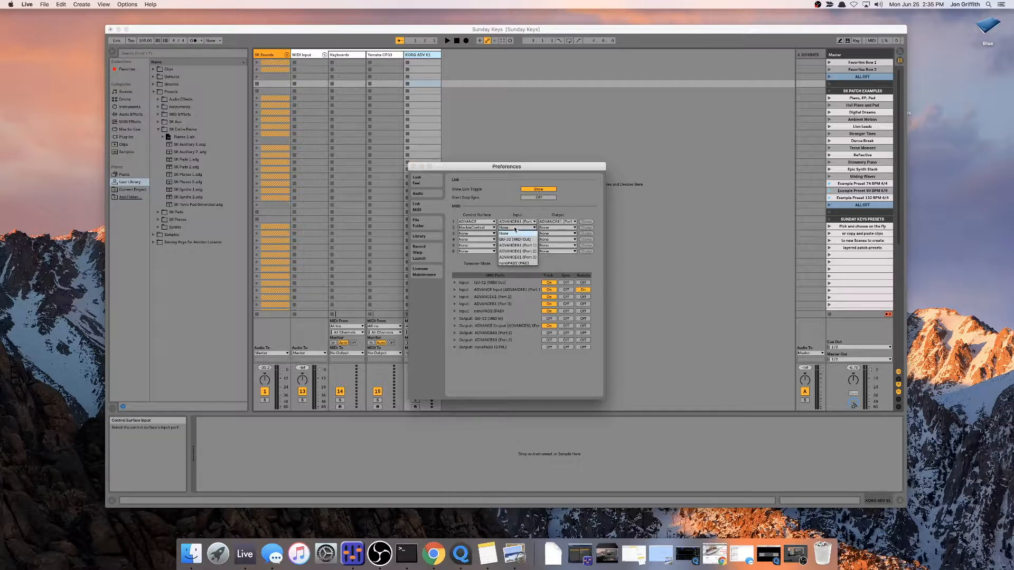
pyautogui.click(515, 263)
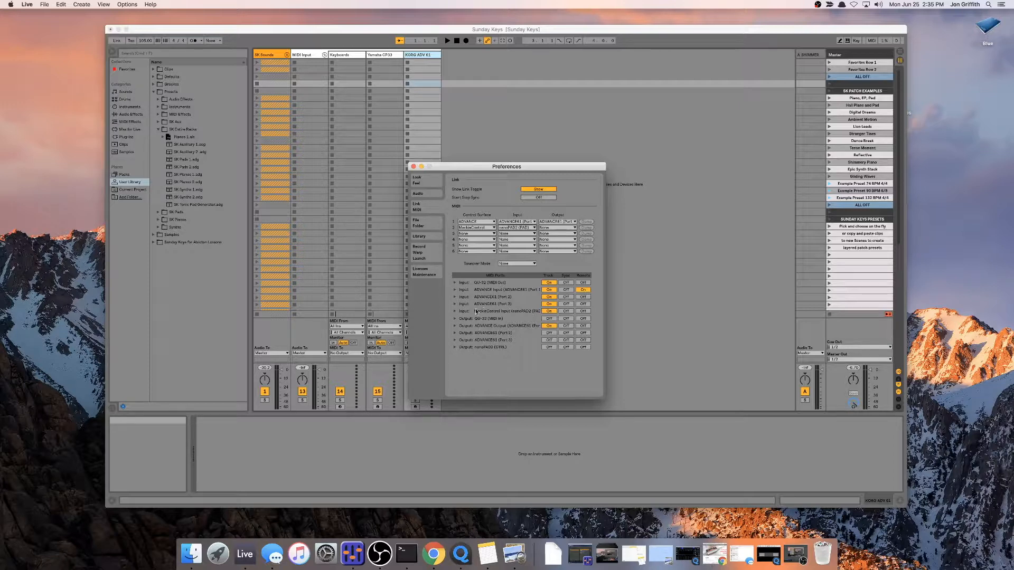
pyautogui.click(583, 311)
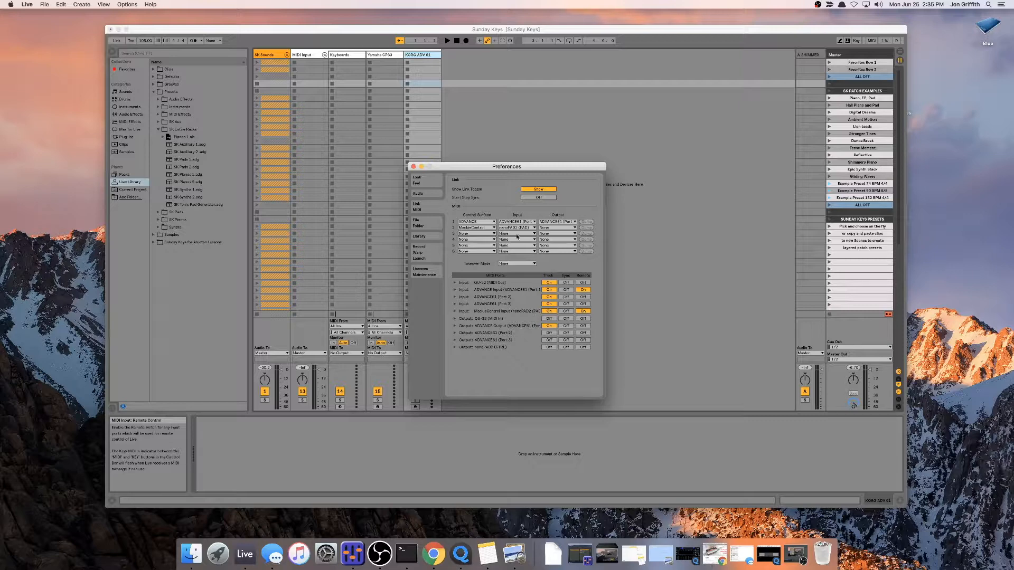
pyautogui.click(413, 167)
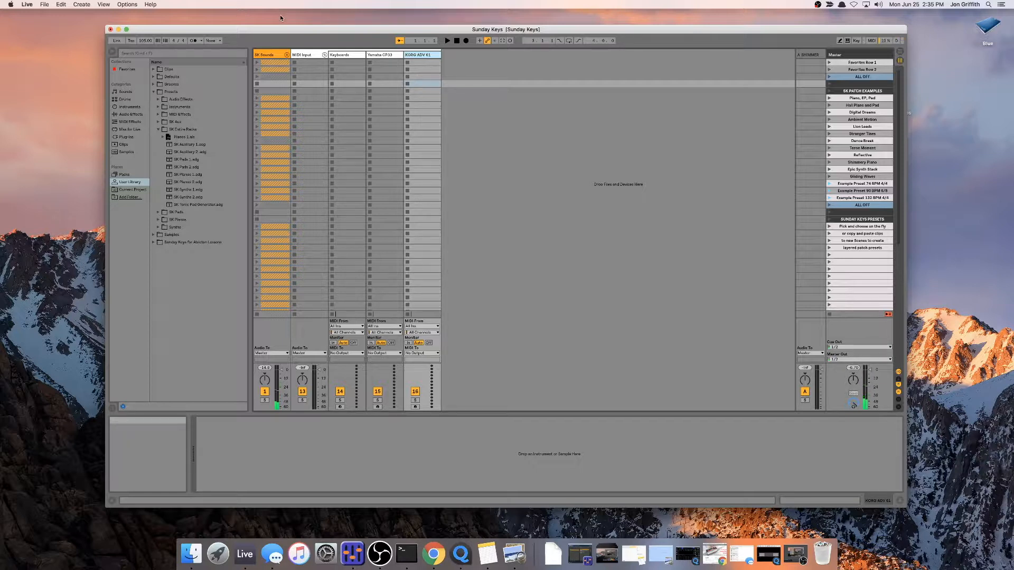
# Rename the Yamaha CP33 track to NanoPad
pyautogui.click(381, 55)
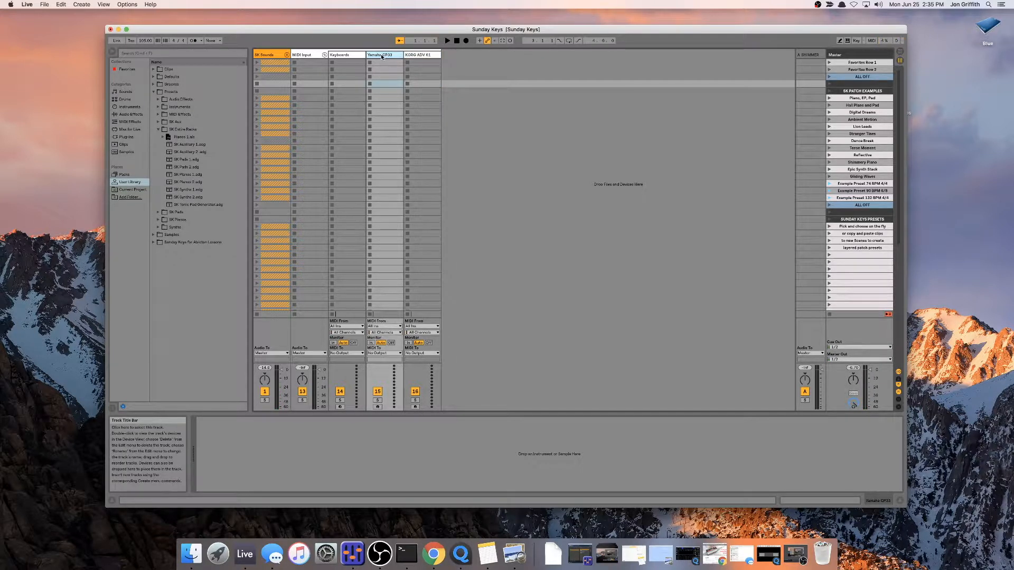
pyautogui.press('super+r')
pyautogui.write('NanoPad')
pyautogui.press('Return')
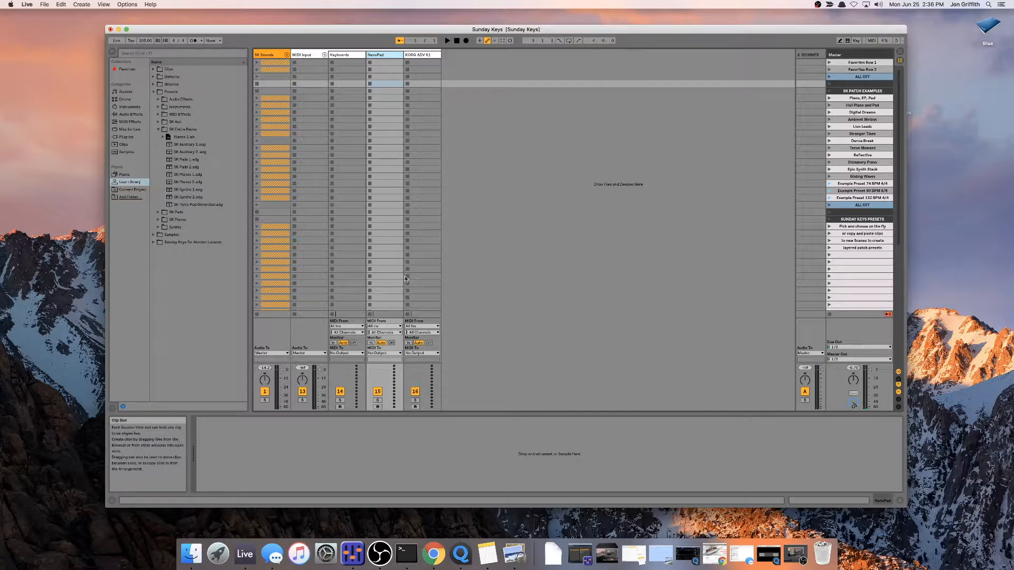
# Set the KORG ADV 61 track's MIDI input to ADVANCE Input (ADVANCE61 (Port 1)) on channel 1
pyautogui.click(286, 55)
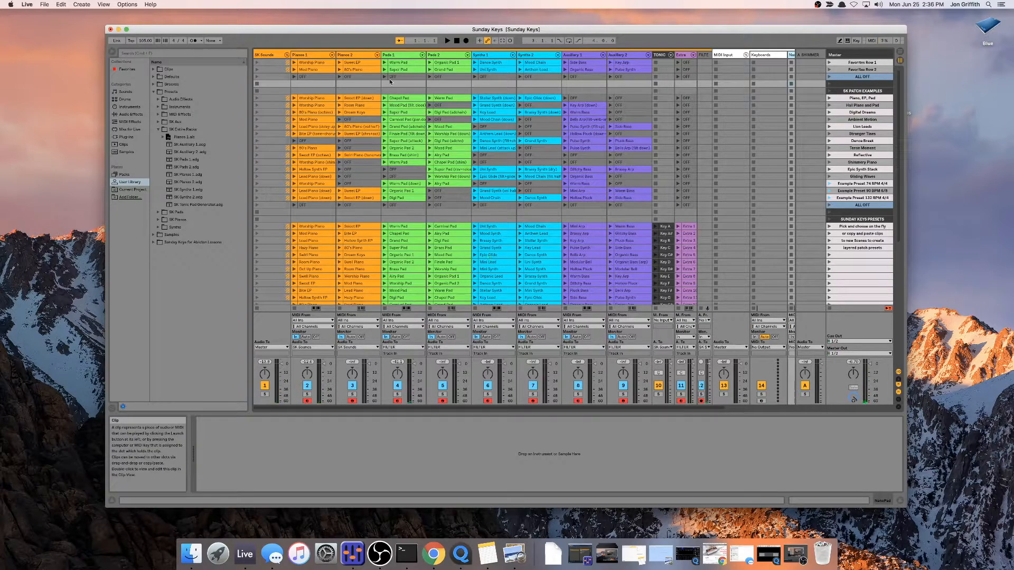
pyautogui.click(286, 55)
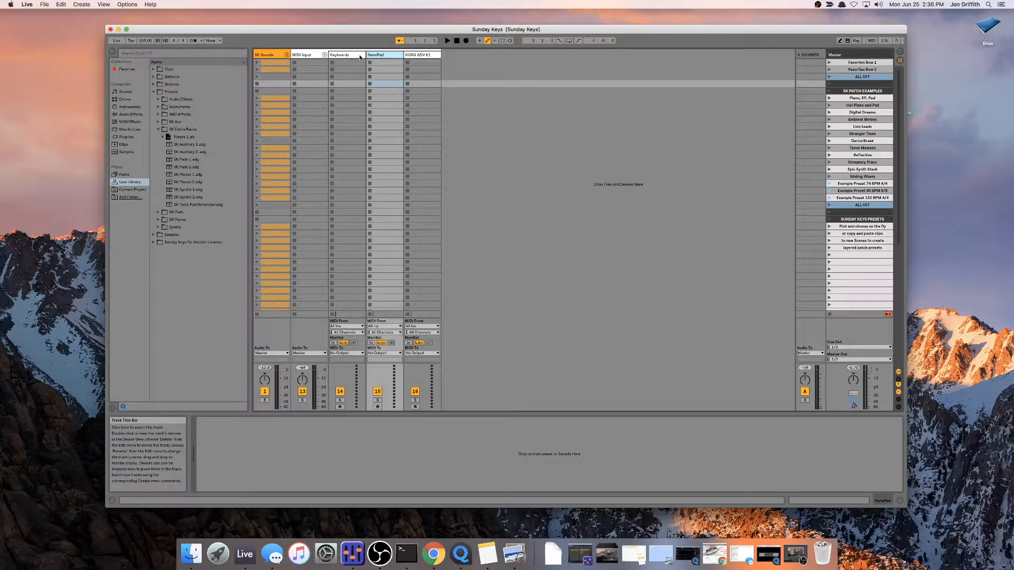
pyautogui.click(427, 54)
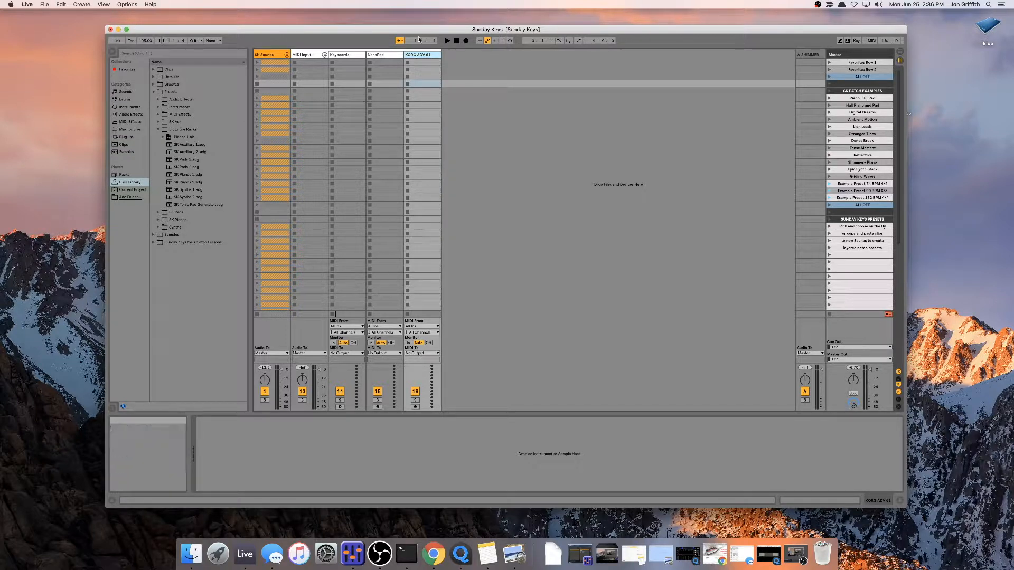
pyautogui.click(422, 327)
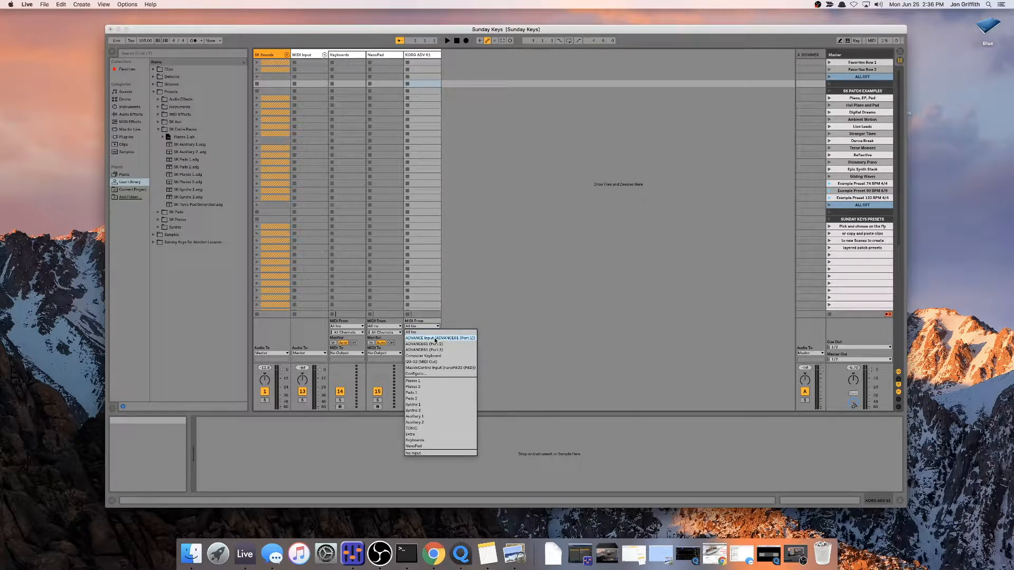
pyautogui.click(435, 338)
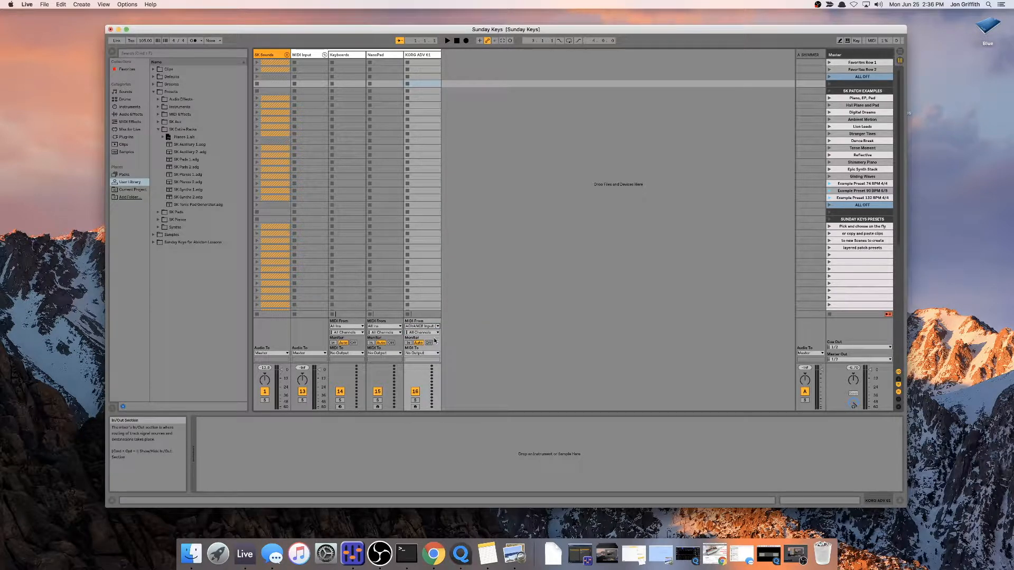
pyautogui.click(427, 333)
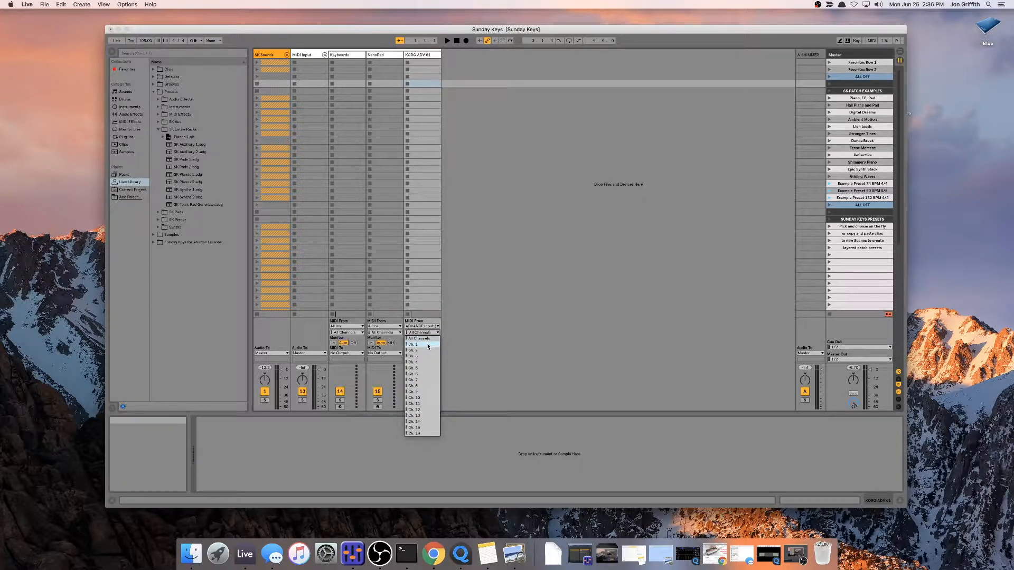
pyautogui.click(427, 345)
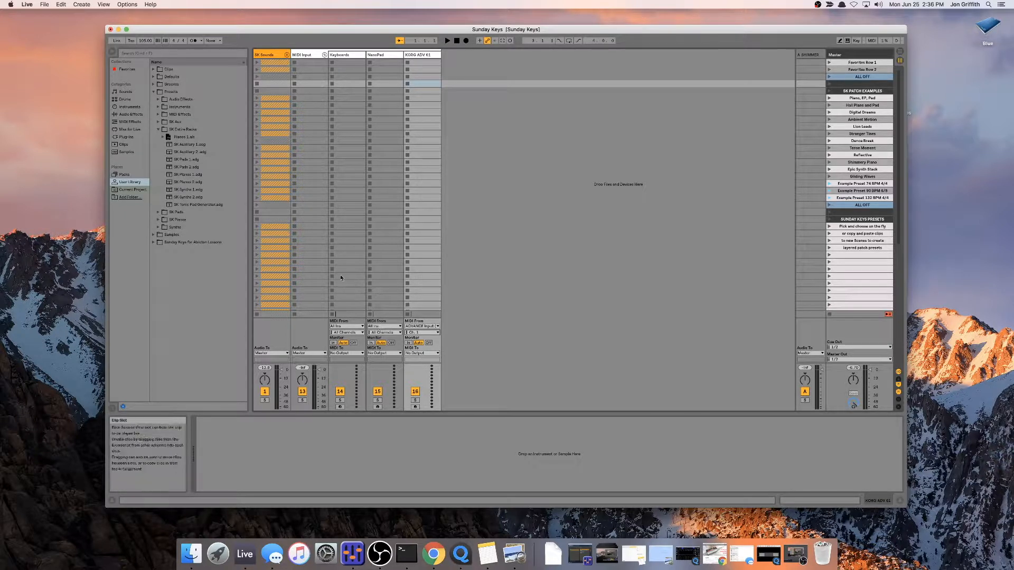
# Set the MIDI input of both the NanoPad and Keyboards tracks to No Input
pyautogui.click(376, 327)
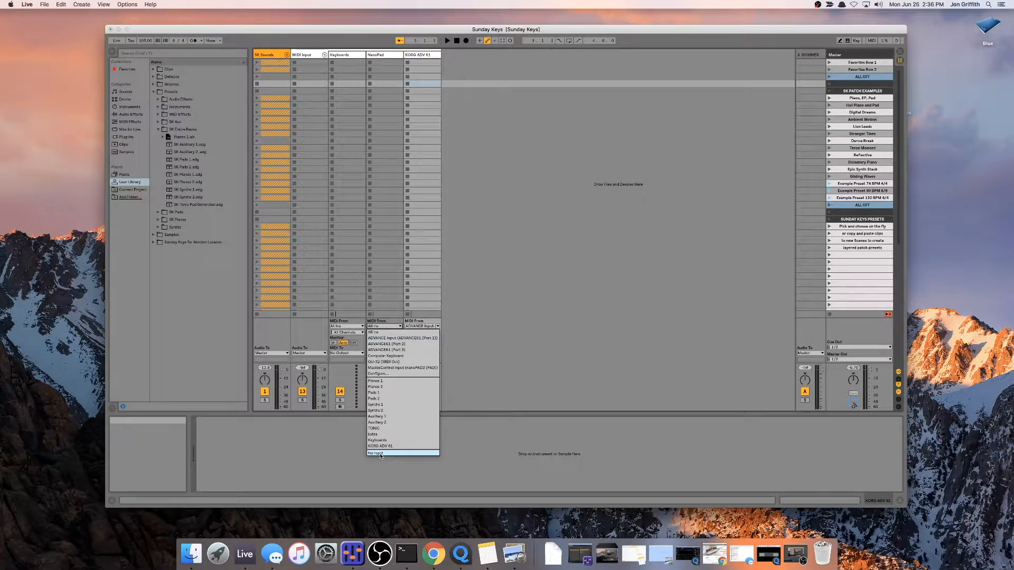
pyautogui.click(380, 454)
pyautogui.click(346, 328)
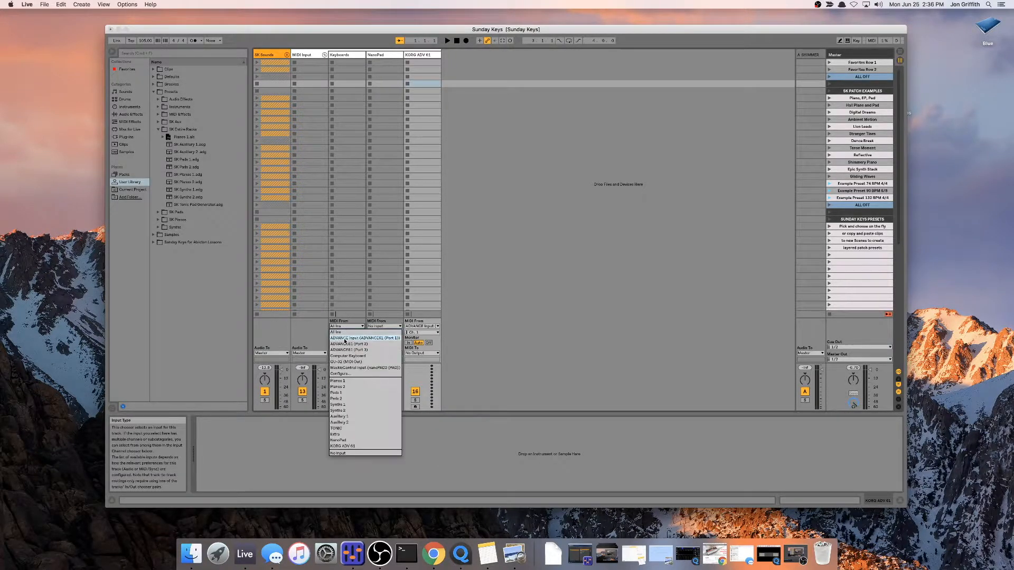
pyautogui.click(344, 453)
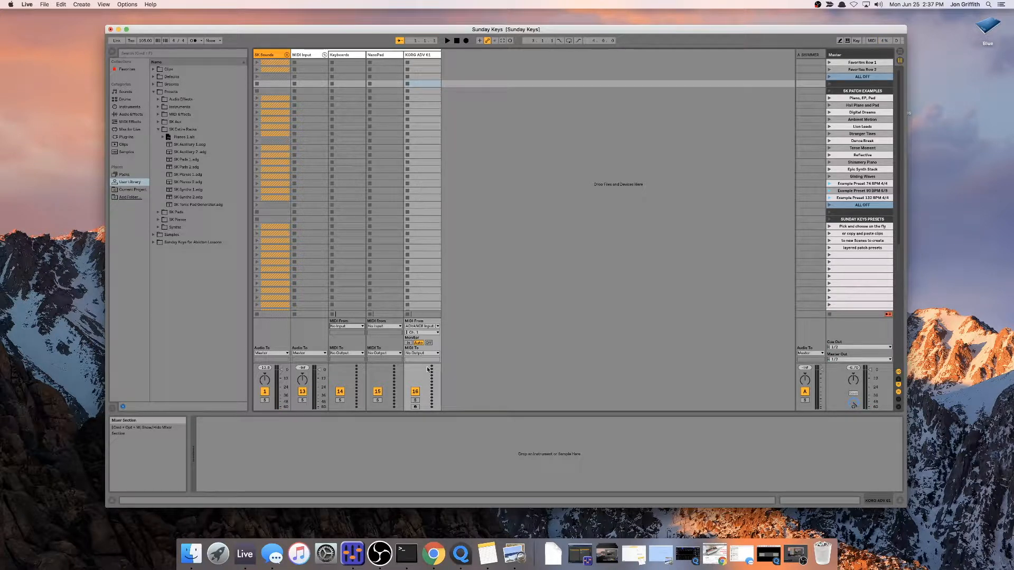
# Toggle record arming on and off for the KORG ADV 61 track and set its monitoring to In
pyautogui.click(415, 407)
pyautogui.click(415, 407)
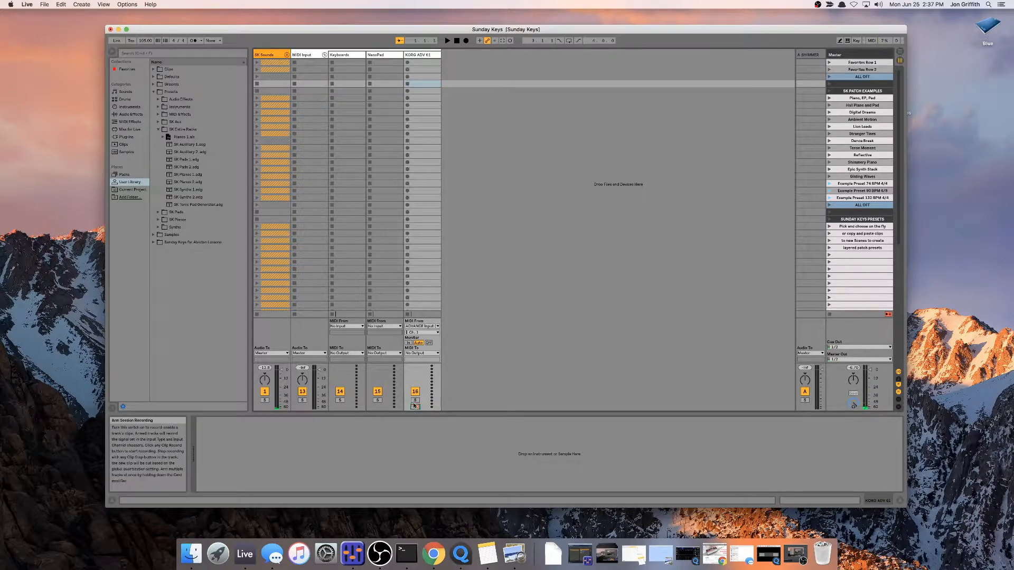
pyautogui.click(409, 343)
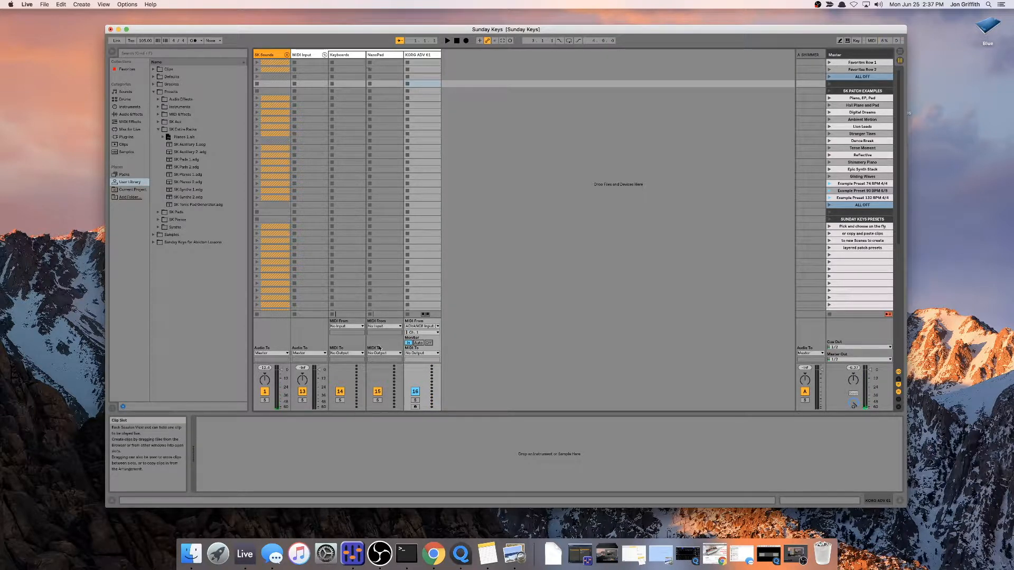
# Set the NanoPad track's MIDI input to MackieControl Input (nanoPAD2 (PAD)) on channel 2, with monitoring set to In
pyautogui.click(386, 326)
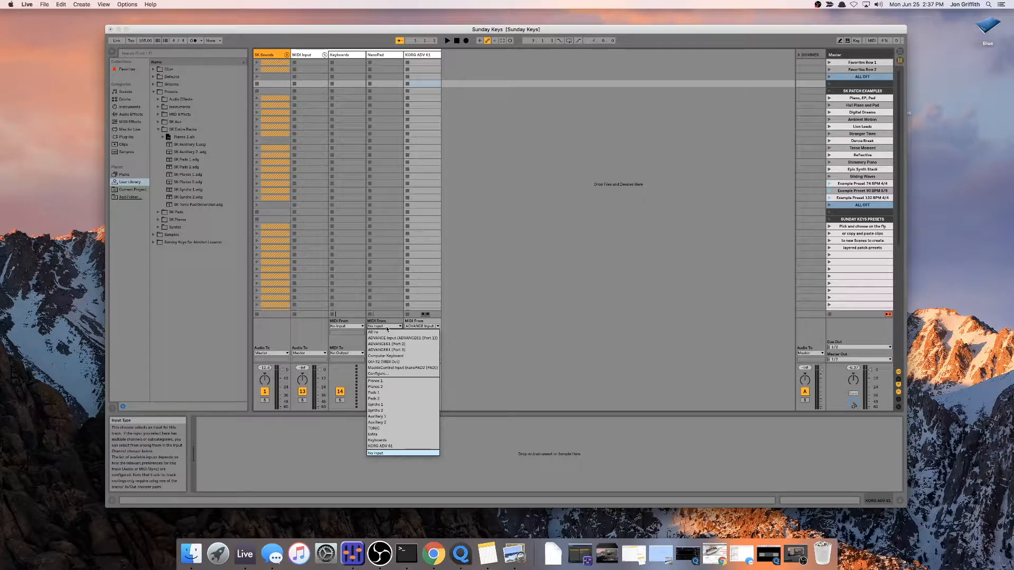
pyautogui.click(393, 368)
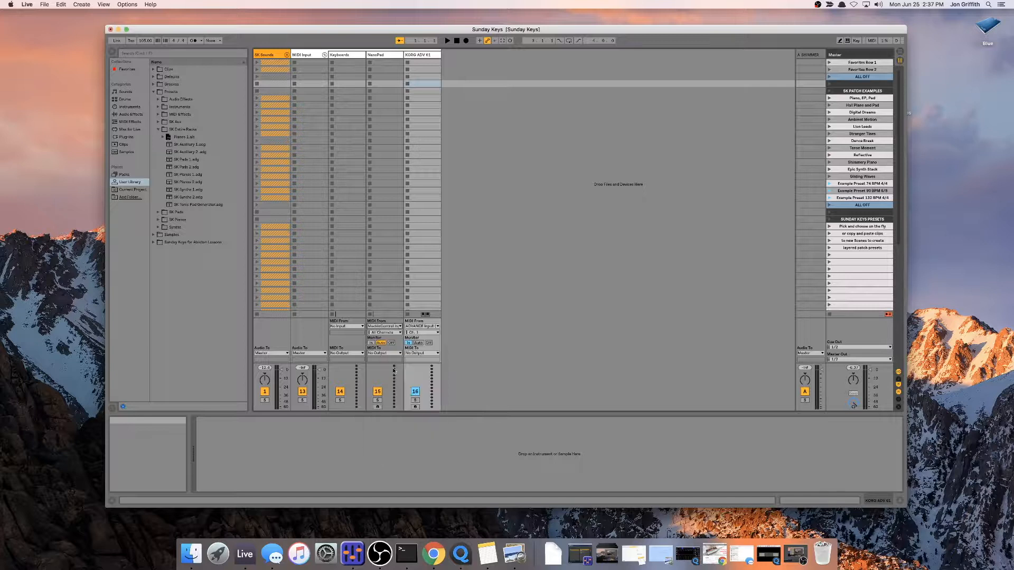
pyautogui.click(380, 333)
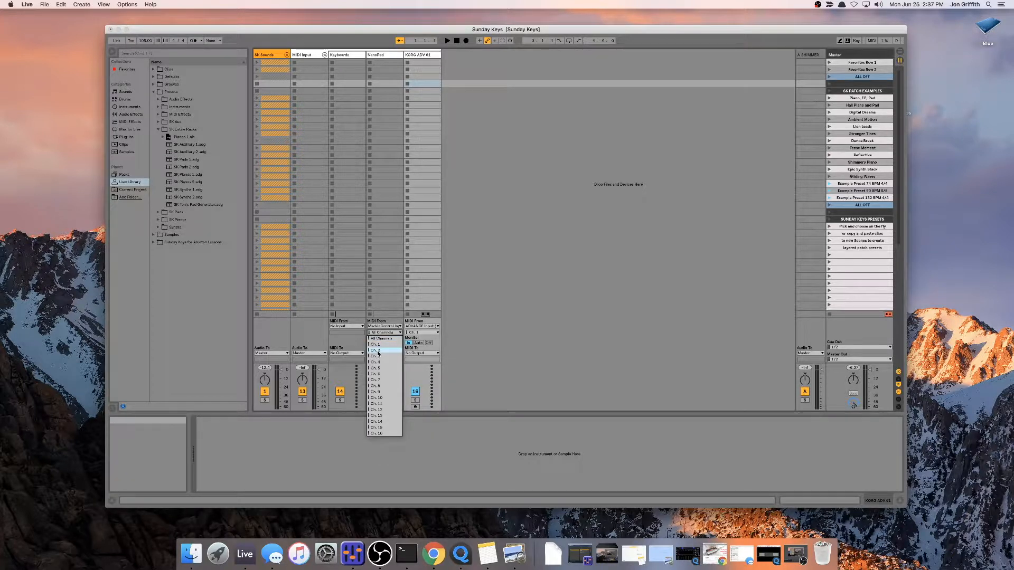
pyautogui.click(378, 350)
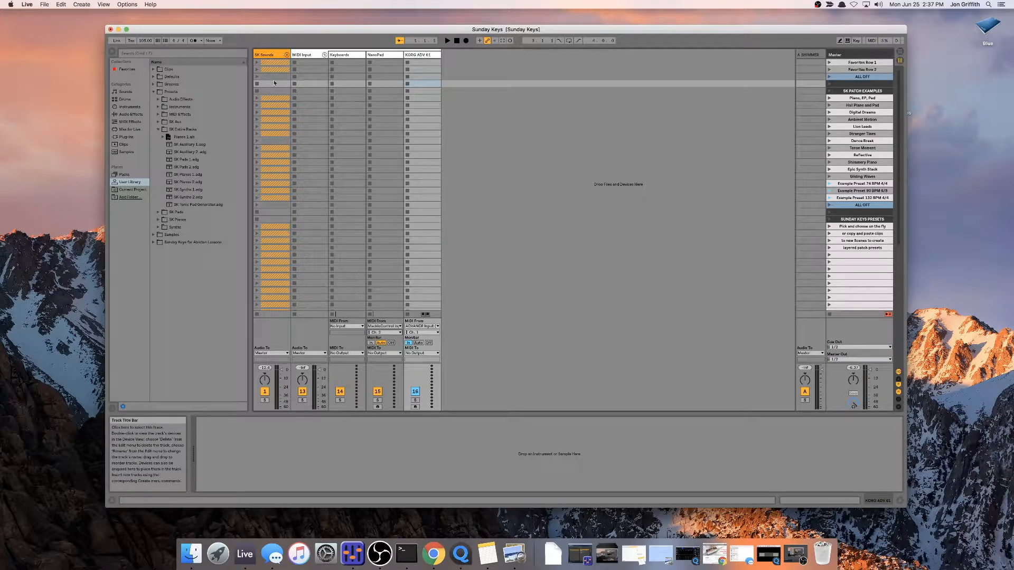
pyautogui.click(371, 343)
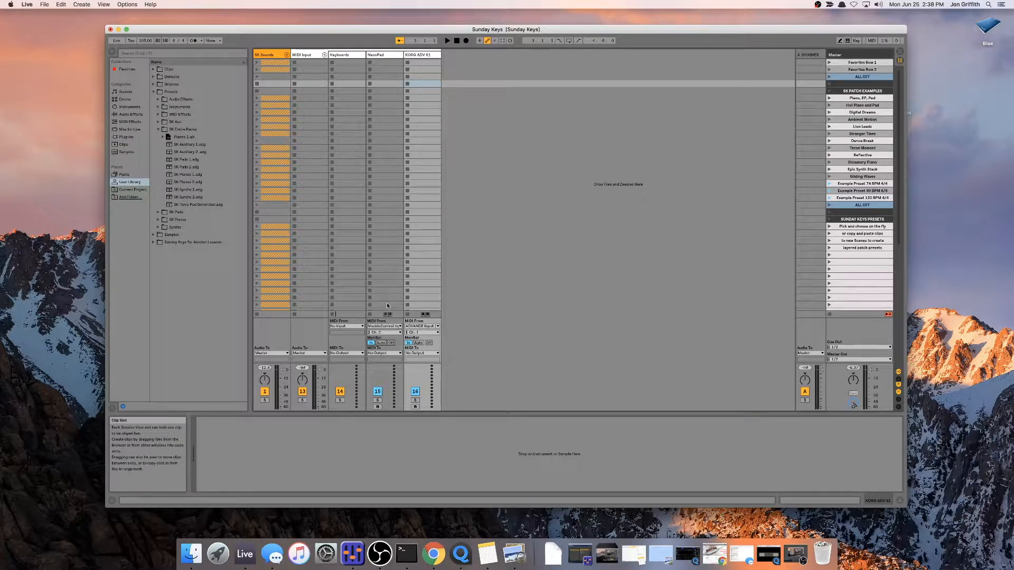
# Route the MIDI output of the NanoPad and KORG ADV 61 tracks to Keyboards, and set the Keyboards track's monitoring to In
pyautogui.click(382, 353)
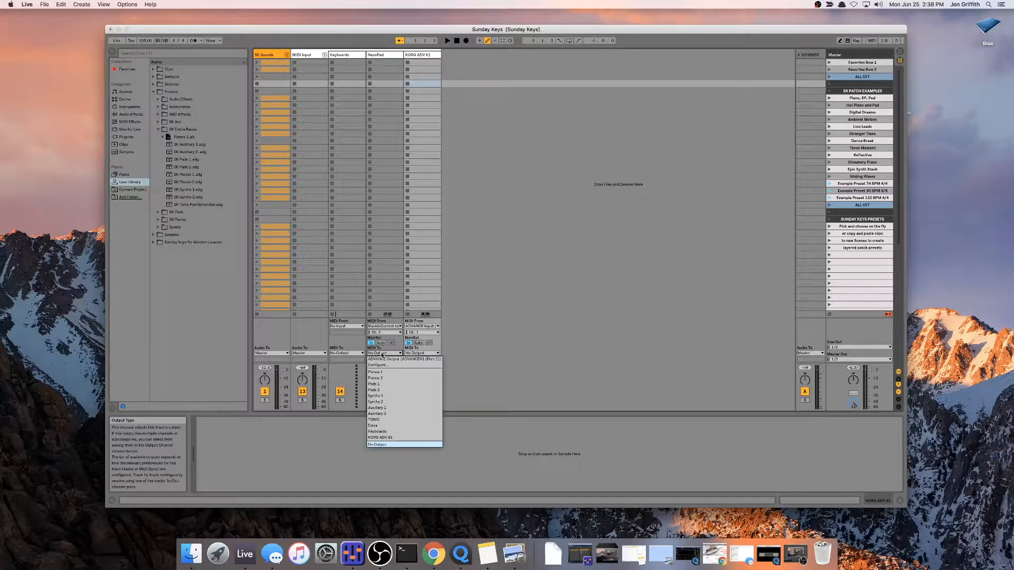
pyautogui.click(389, 432)
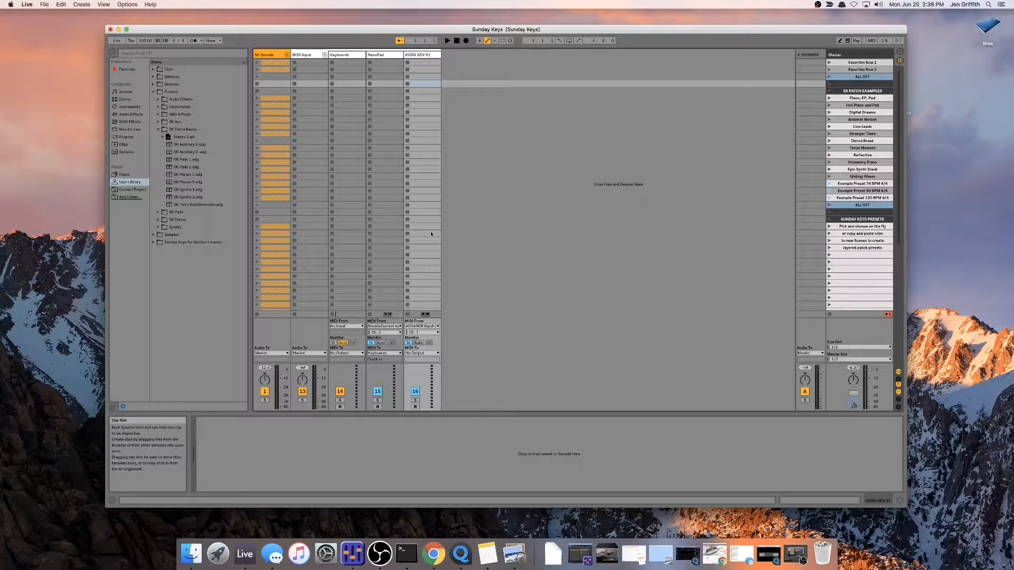
pyautogui.click(427, 352)
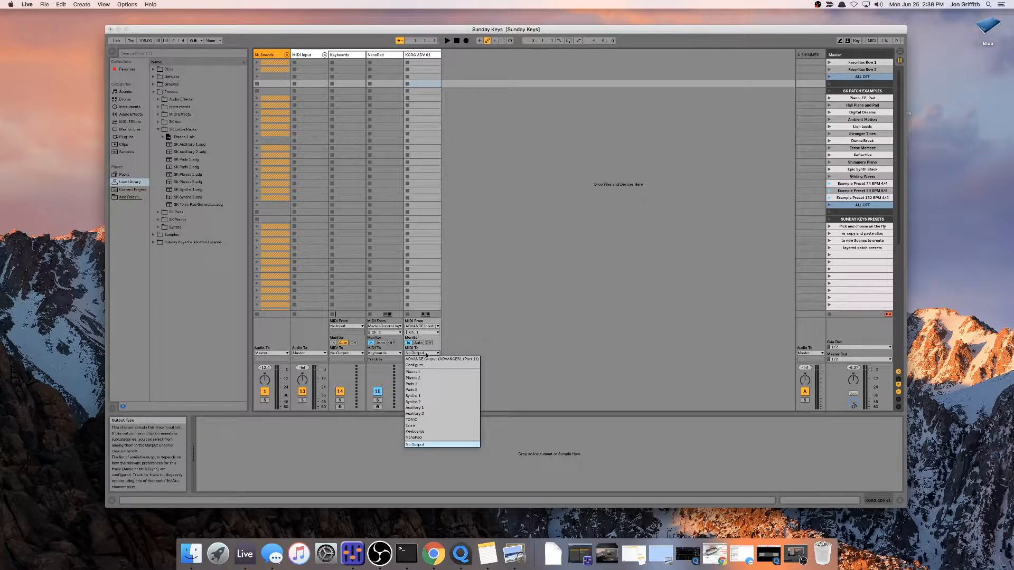
pyautogui.click(422, 432)
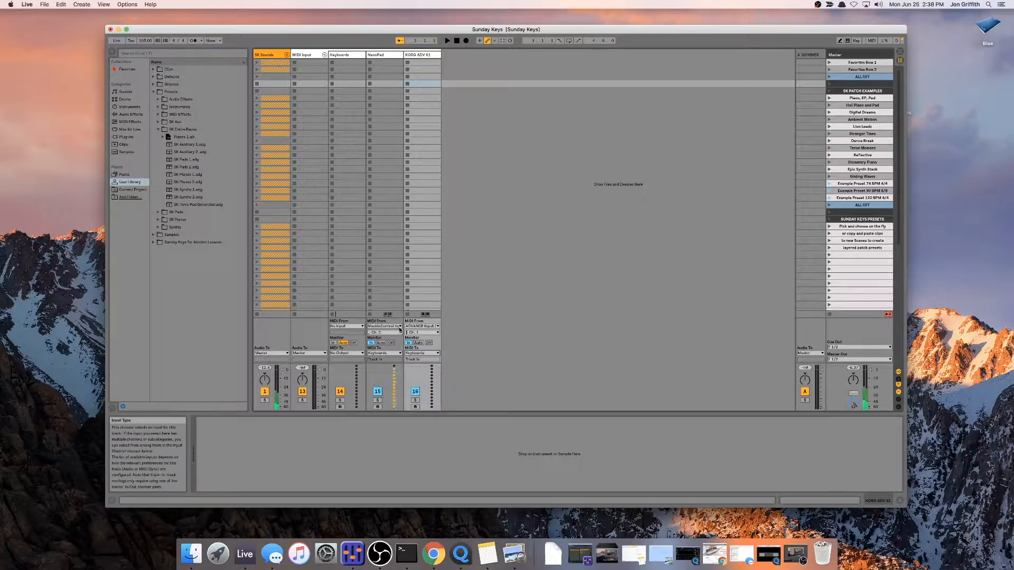
pyautogui.click(332, 343)
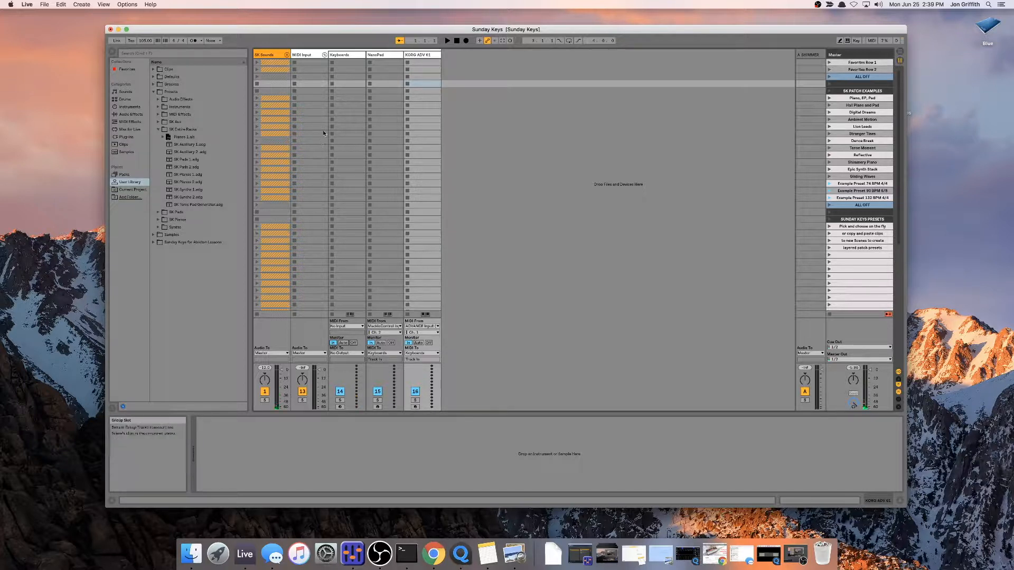
# Set the MIDI input of the Pianos 1 through Auxiliary 2 tracks in the SK Sounds group to Keyboards
pyautogui.click(286, 55)
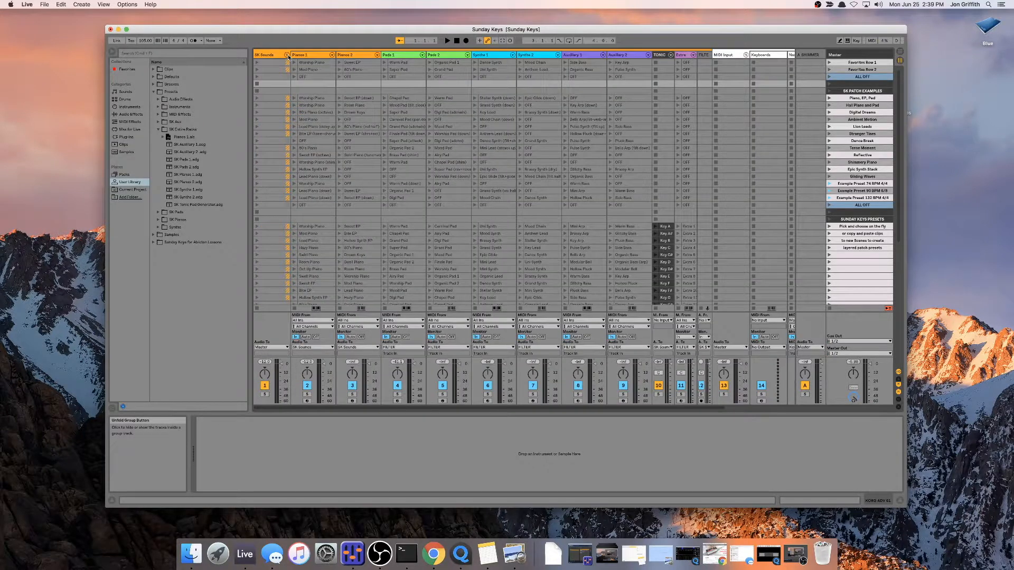
pyautogui.click(303, 55)
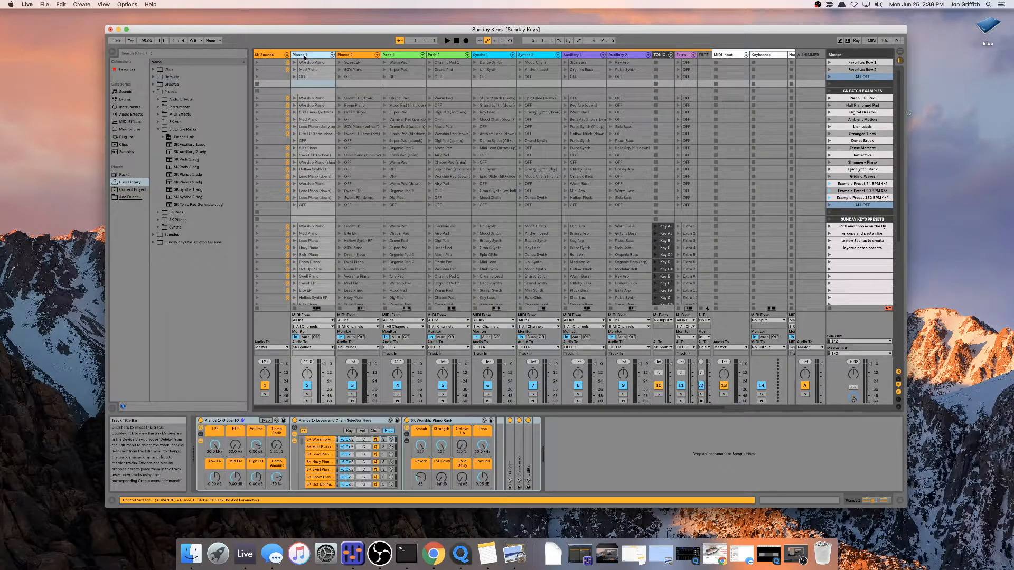
pyautogui.click(633, 55)
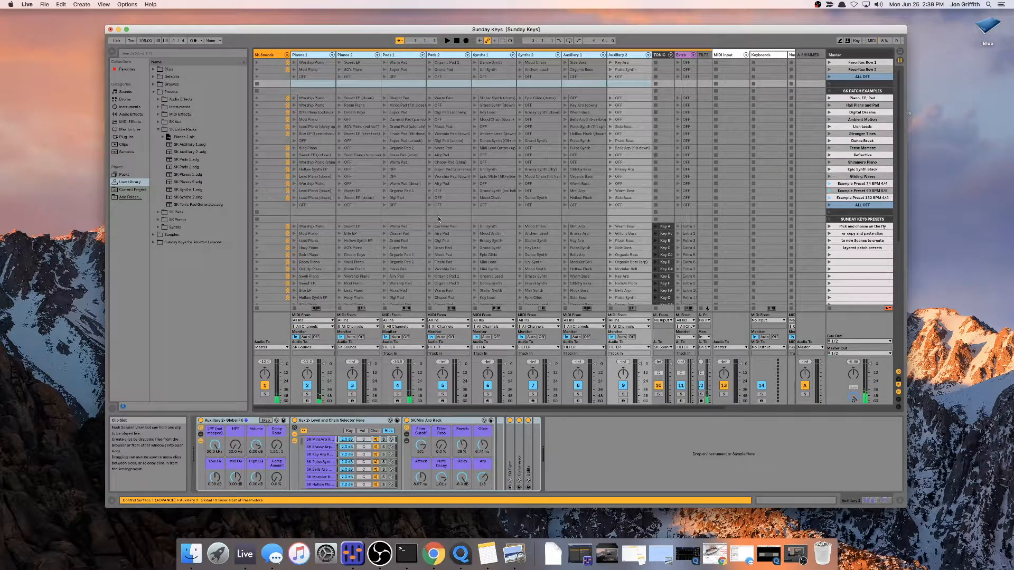
pyautogui.click(329, 321)
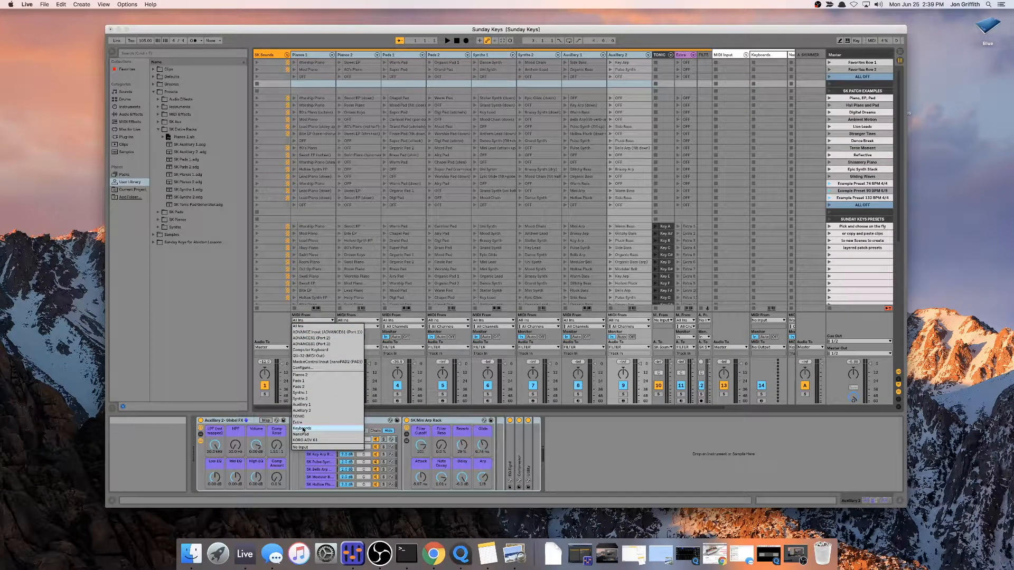
pyautogui.click(303, 429)
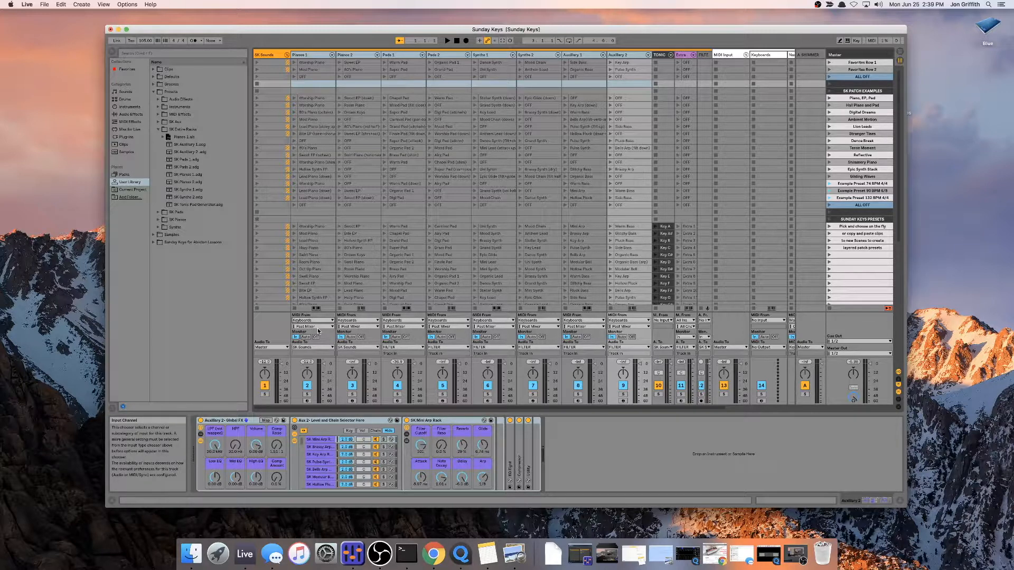
pyautogui.click(286, 55)
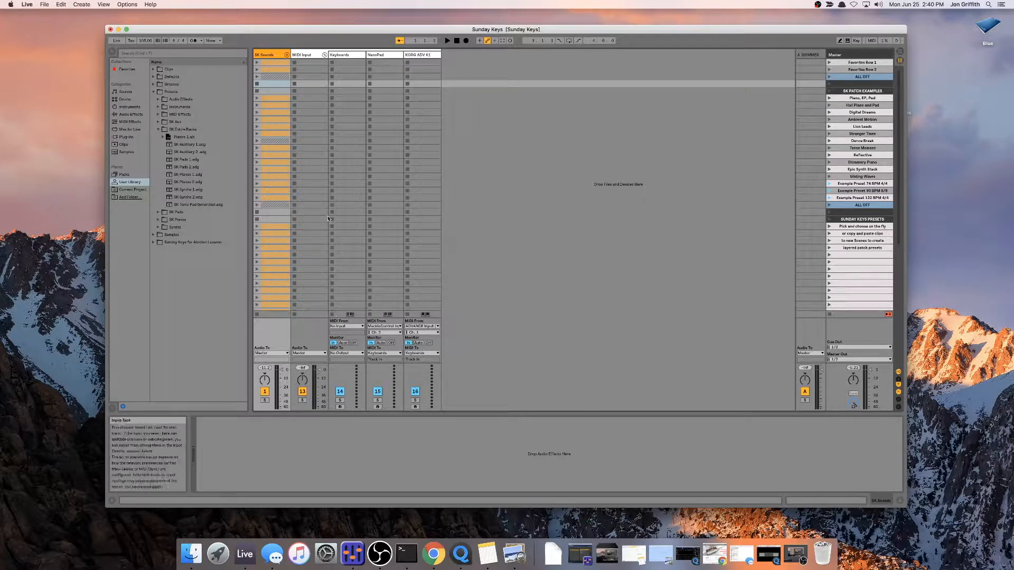
# Review the tracks inside the SK Sounds group and select the NanoPad track
pyautogui.click(286, 55)
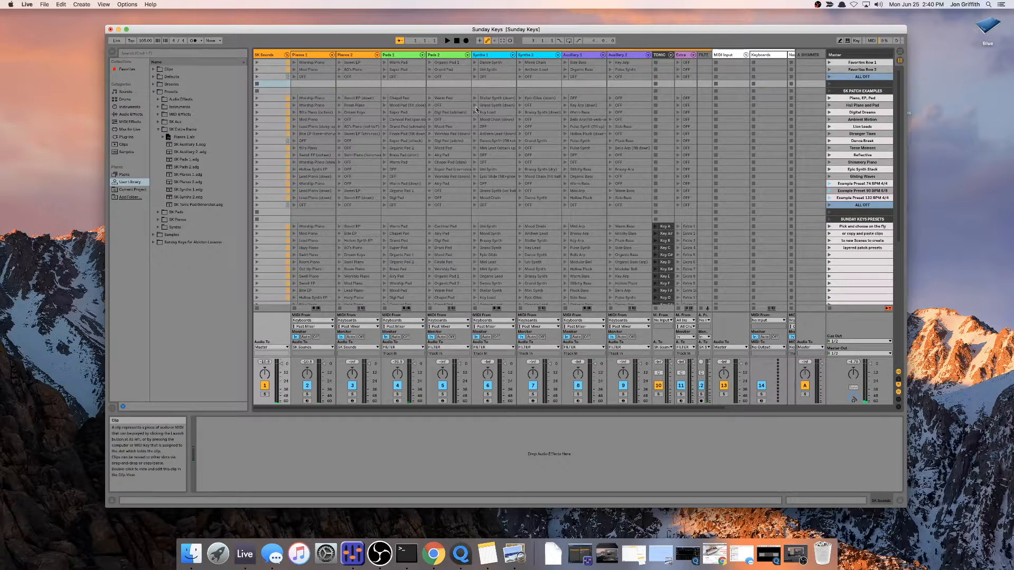
pyautogui.click(287, 55)
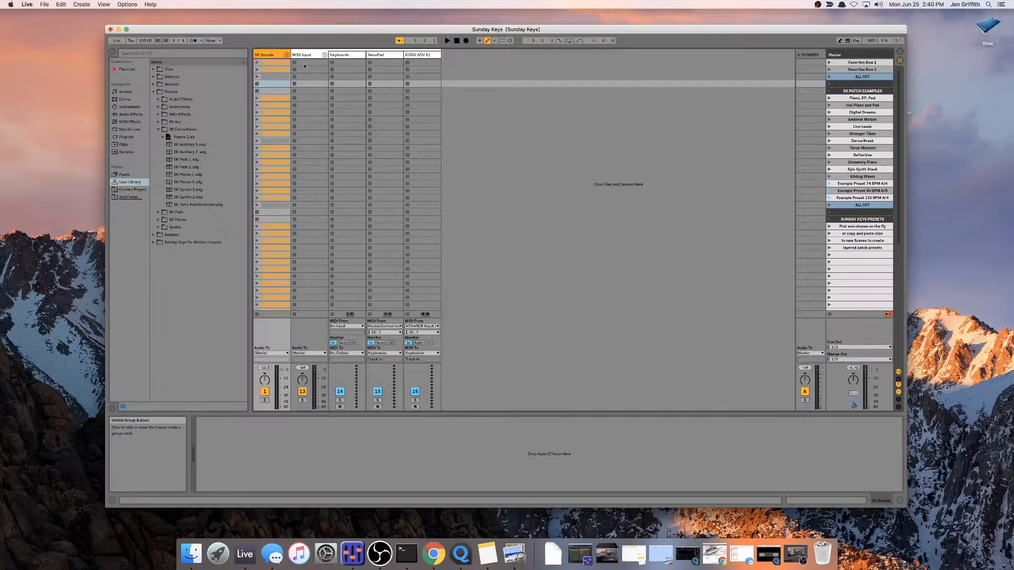
pyautogui.click(385, 56)
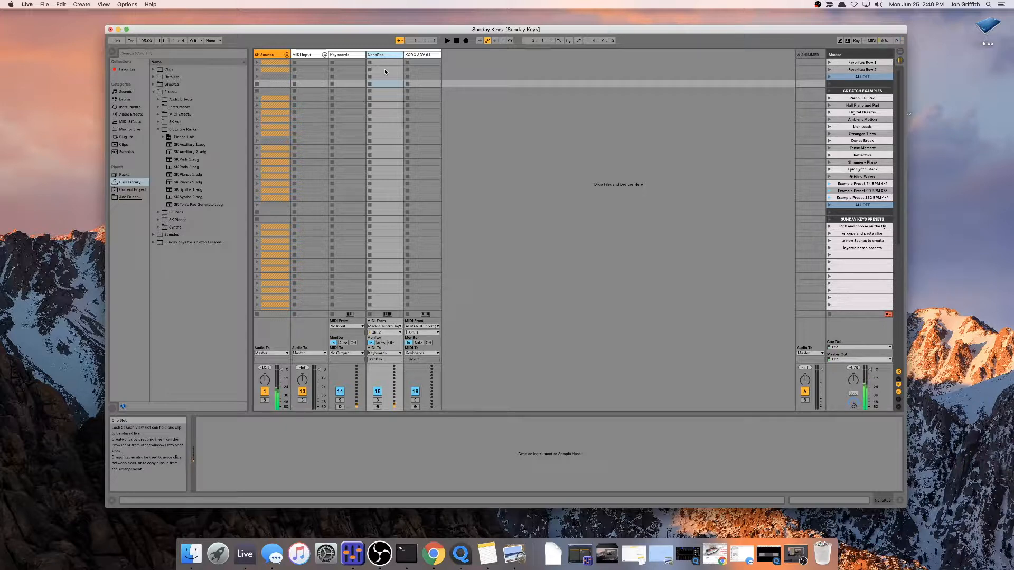
# Arm every instrument track from Pianos 1 through Auxiliary 2 in the SK Sounds group for recording
pyautogui.click(287, 55)
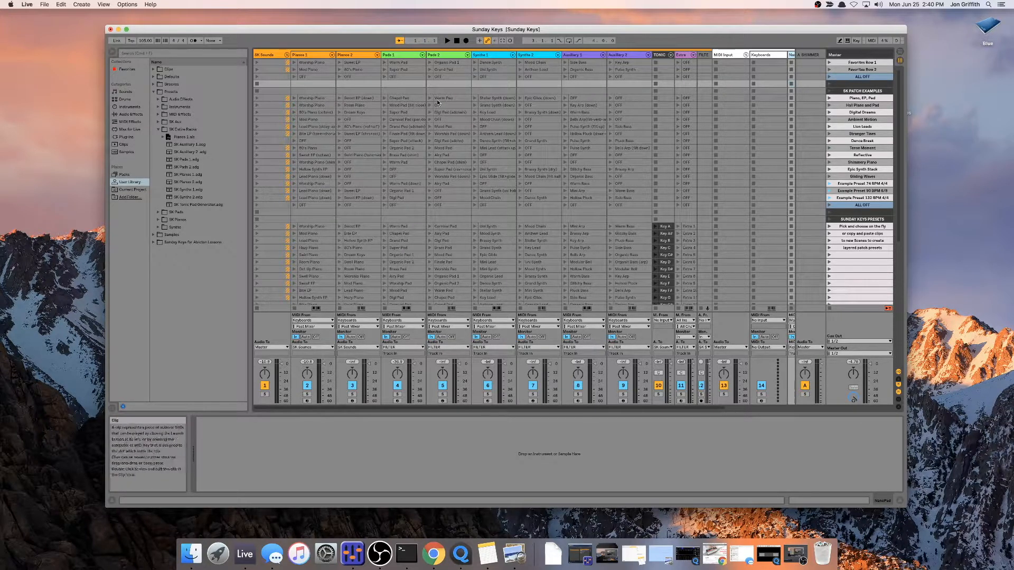
pyautogui.click(307, 400)
pyautogui.click(352, 400)
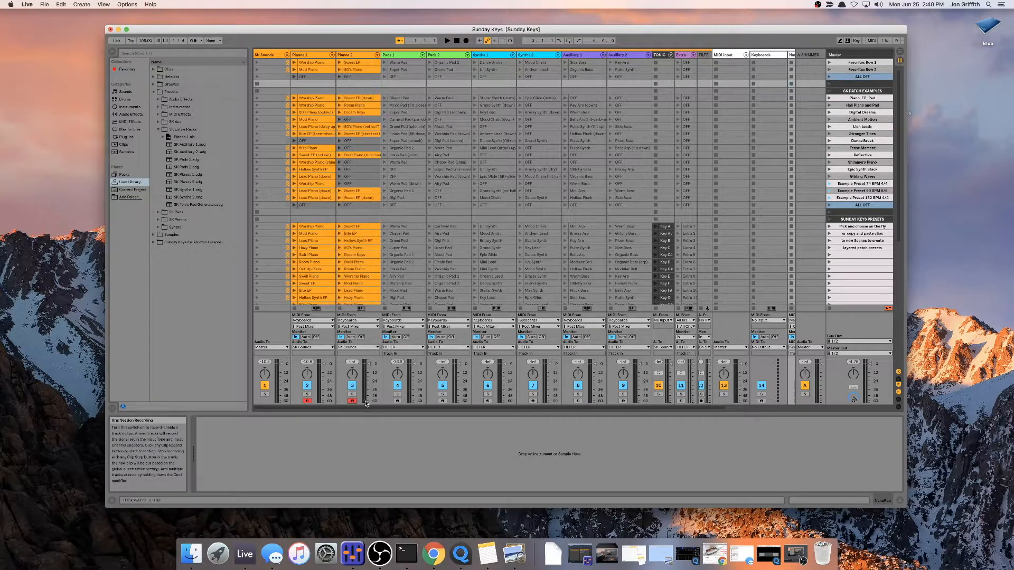
pyautogui.click(397, 401)
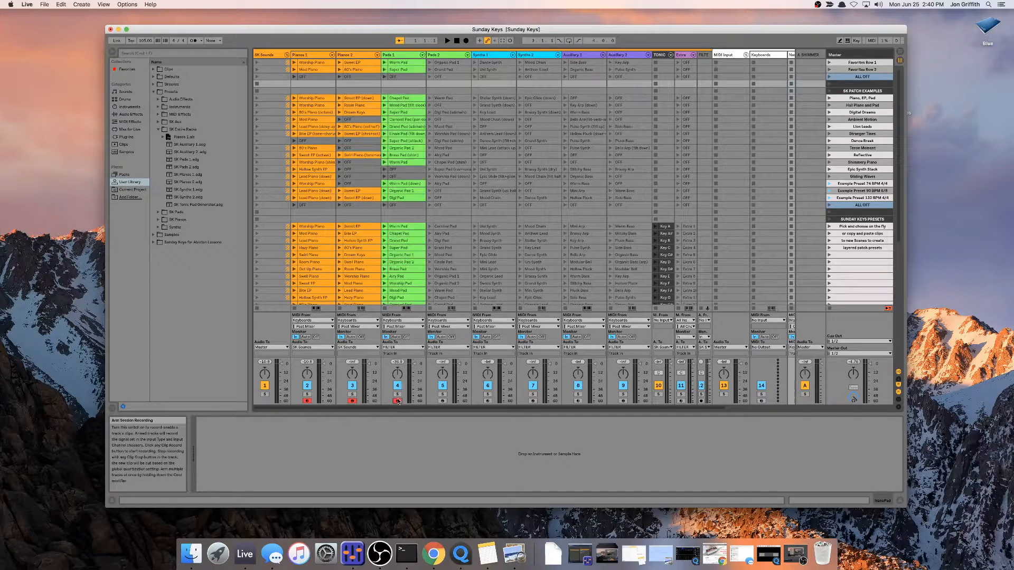
pyautogui.click(442, 401)
pyautogui.click(487, 401)
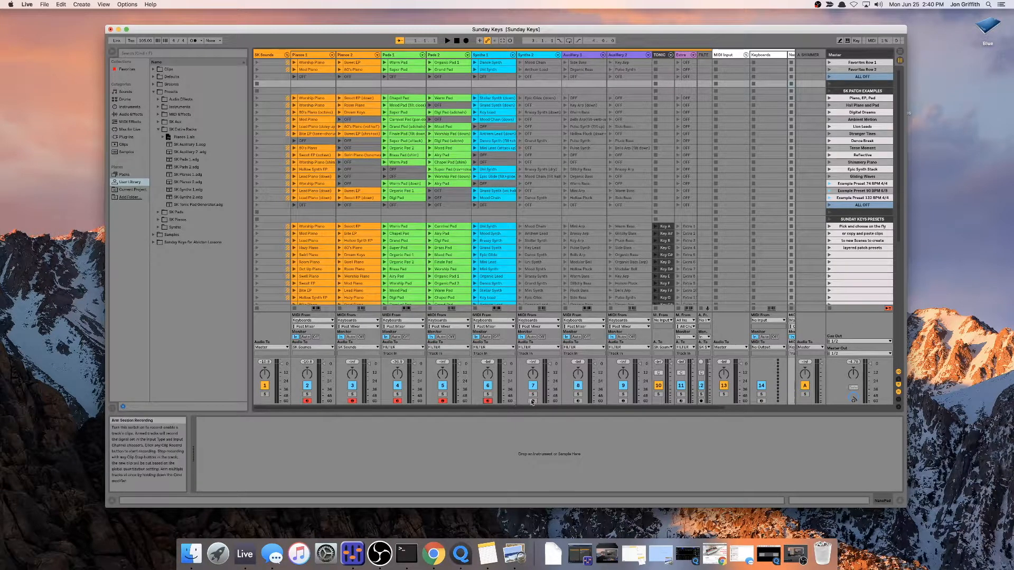
pyautogui.click(533, 401)
pyautogui.click(578, 401)
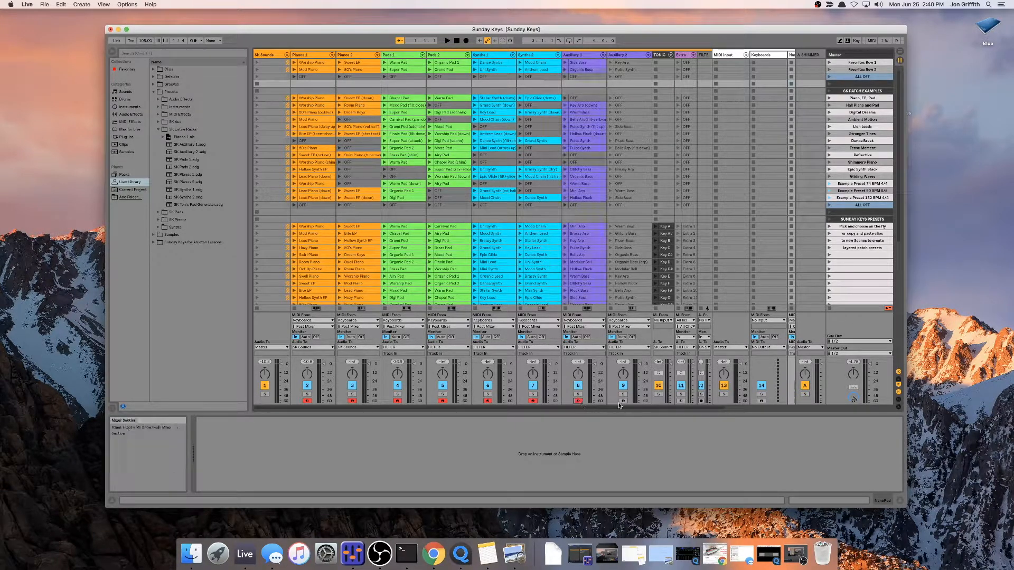
pyautogui.click(623, 400)
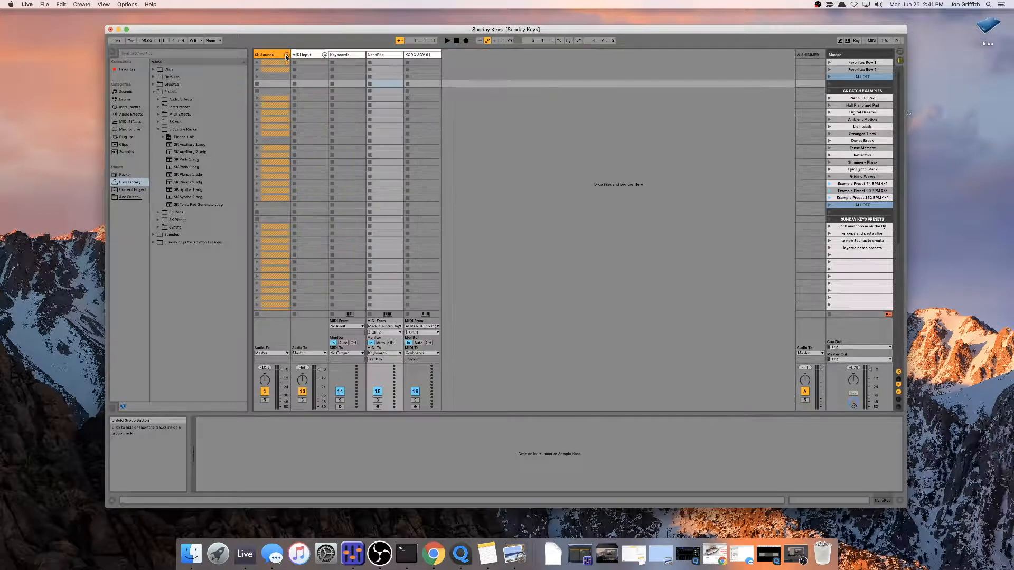
# Collapse the SK Sounds and MIDI Input groups
pyautogui.click(285, 55)
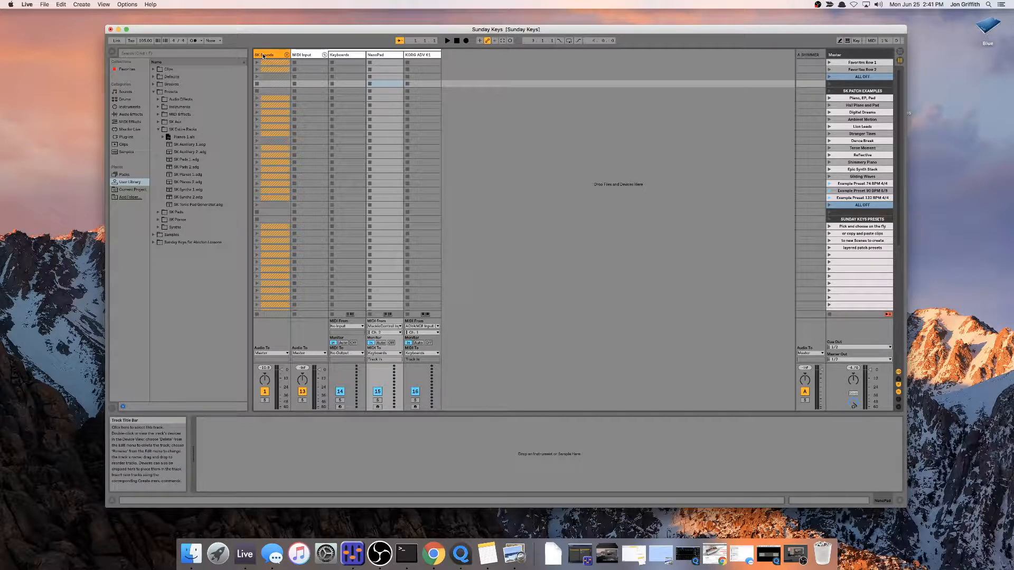
pyautogui.click(324, 56)
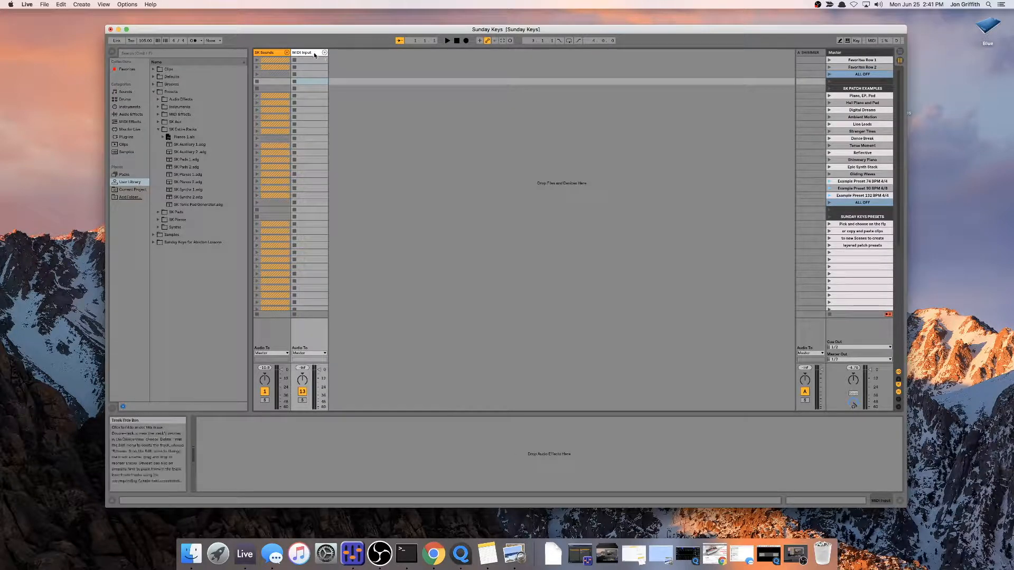